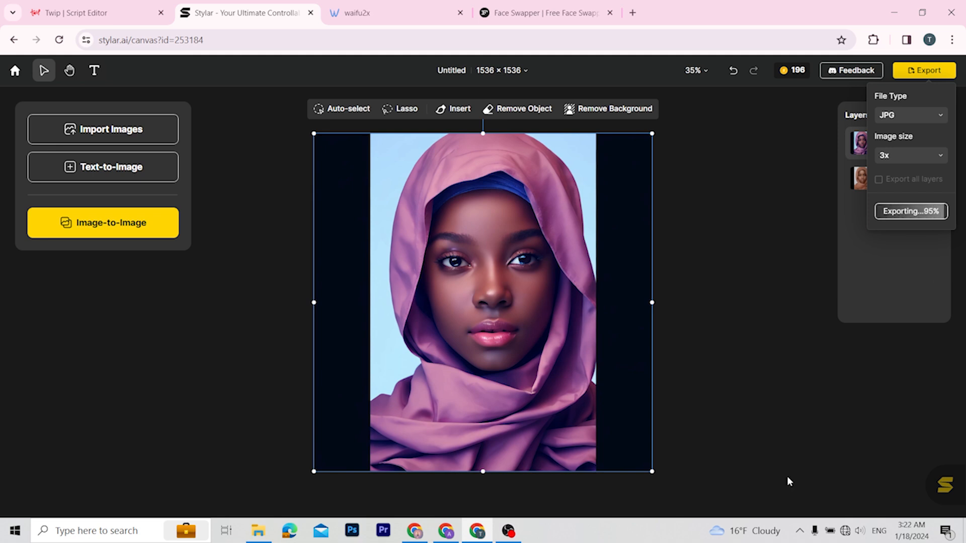
Open the exported headscarf portrait for viewing and browse to the stylar folder in File Explorer
left_click(767, 74)
left_click(258, 533)
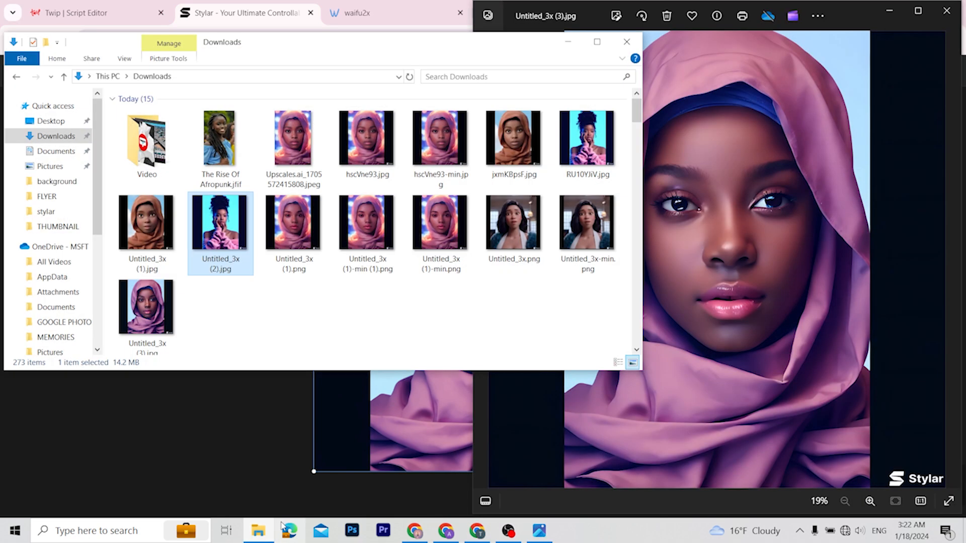
left_click(48, 213)
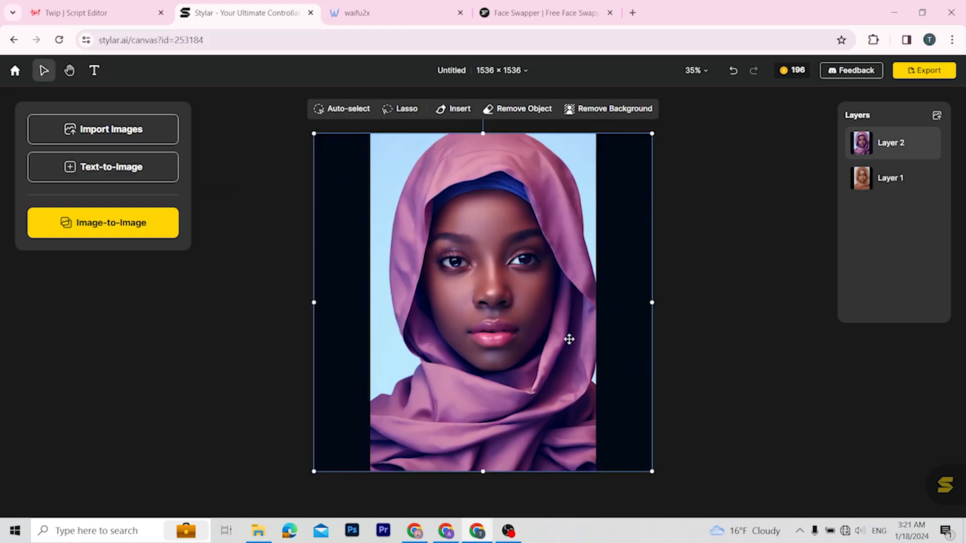
Export the portrait as a JPG at 3x image size, view the exported file and bring up File Explorer
left_click(924, 70)
left_click(888, 146)
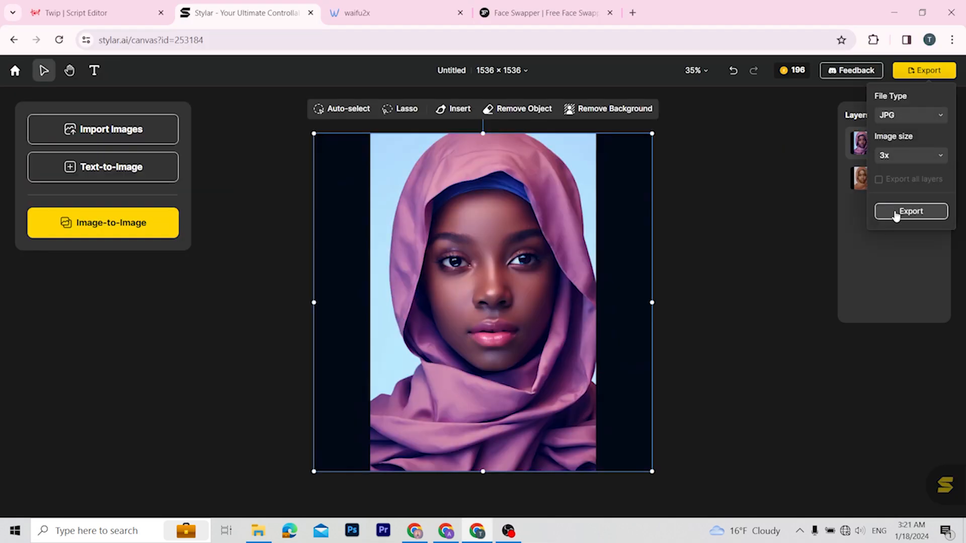
left_click(891, 211)
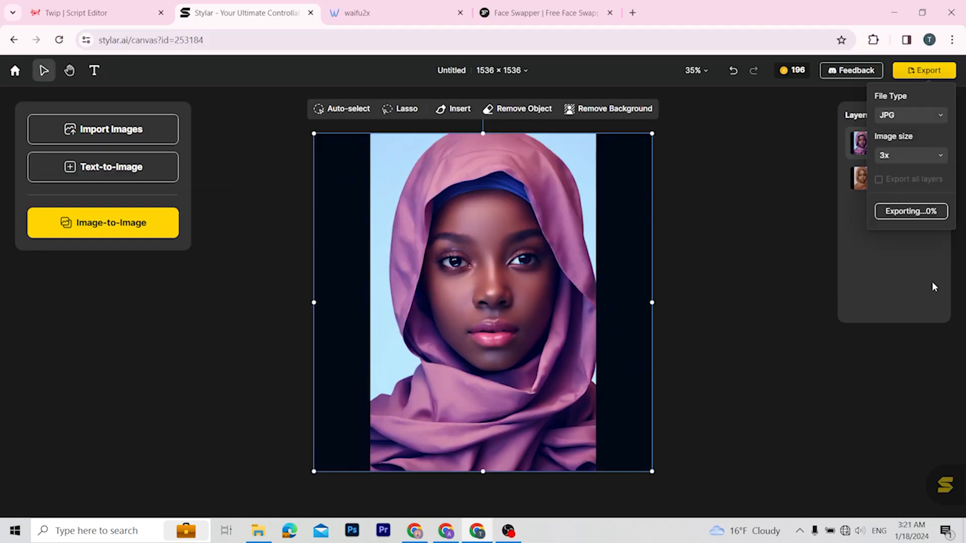
left_click(771, 72)
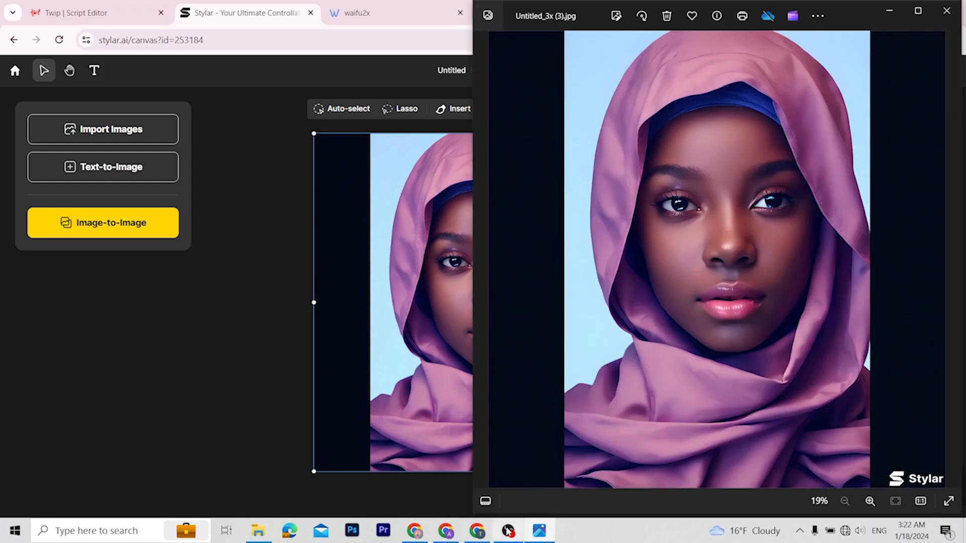
left_click(258, 531)
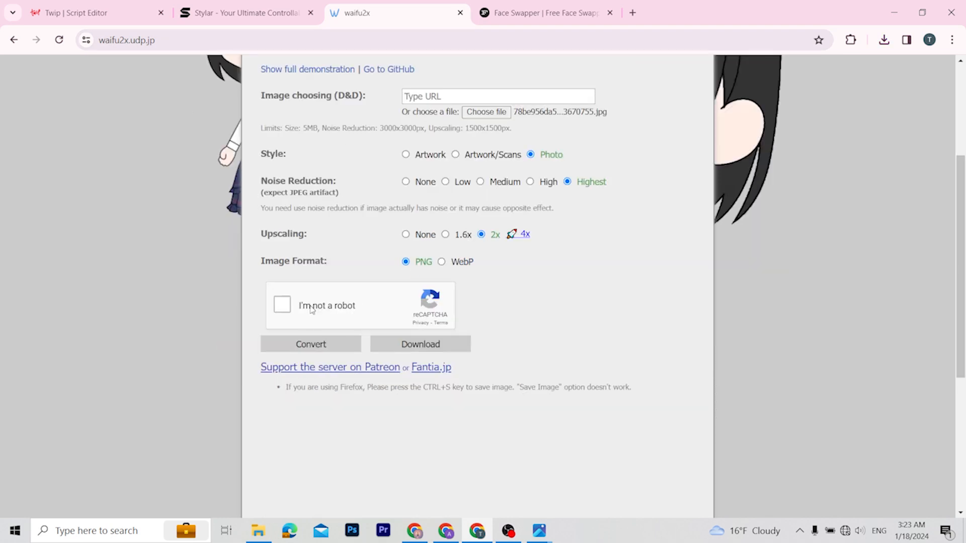
Pass the robot check in waifu2x and convert the chosen headscarf photo
left_click(280, 299)
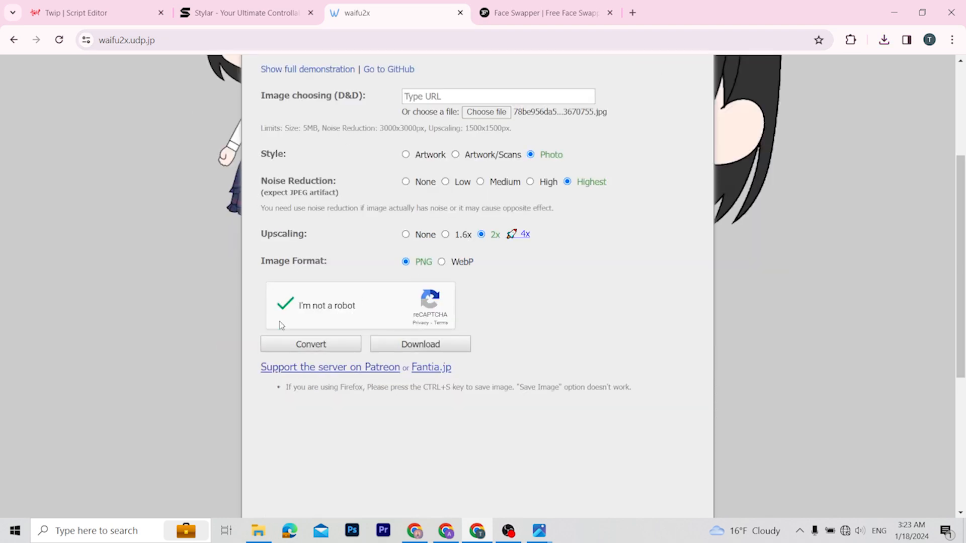
left_click(324, 345)
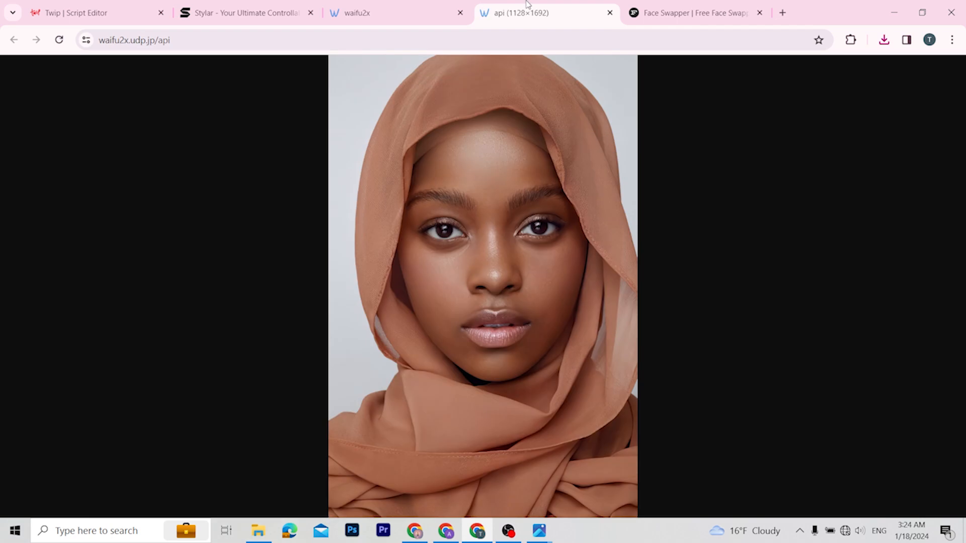
Switch to Faceswapper.ai and choose a source face photo to add to the swap
left_click(668, 8)
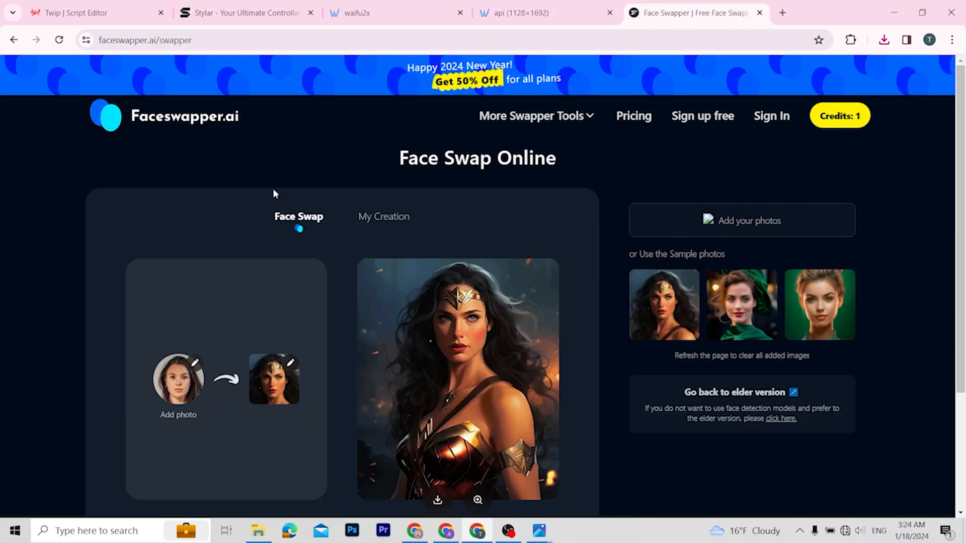
scroll(274, 193, "down", 2)
left_click(179, 254)
left_click(317, 107)
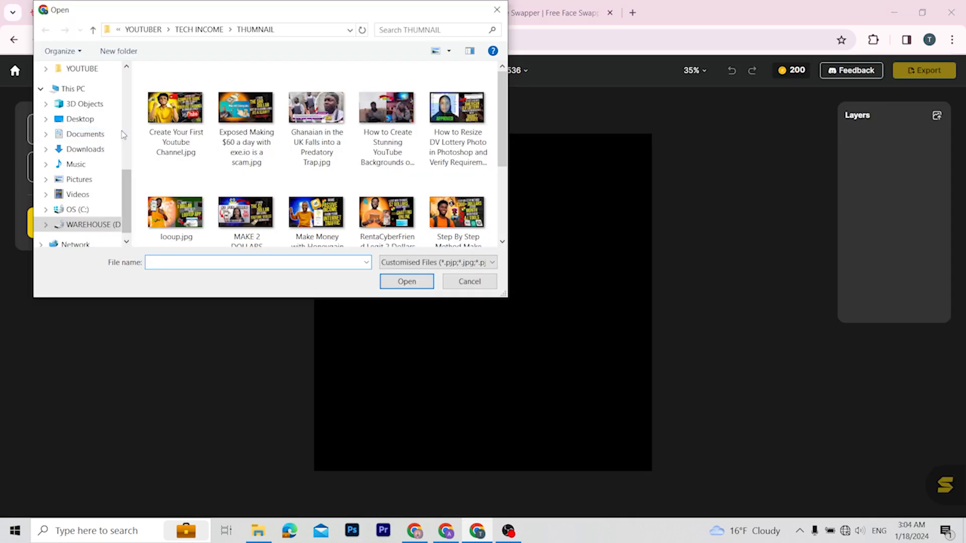
Browse to the stylar folder in the file dialog and select the orange headscarf portrait
scroll(99, 122, "up", 10)
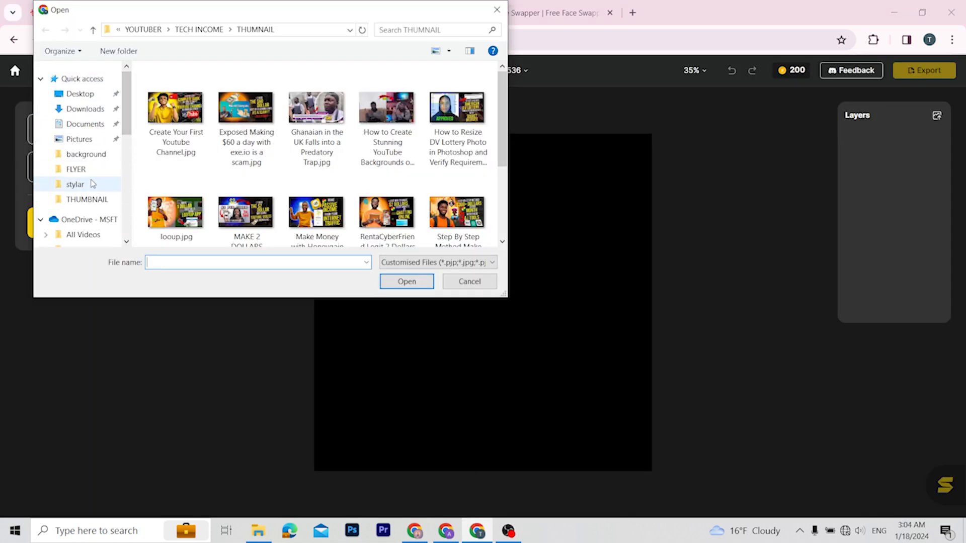
left_click(76, 184)
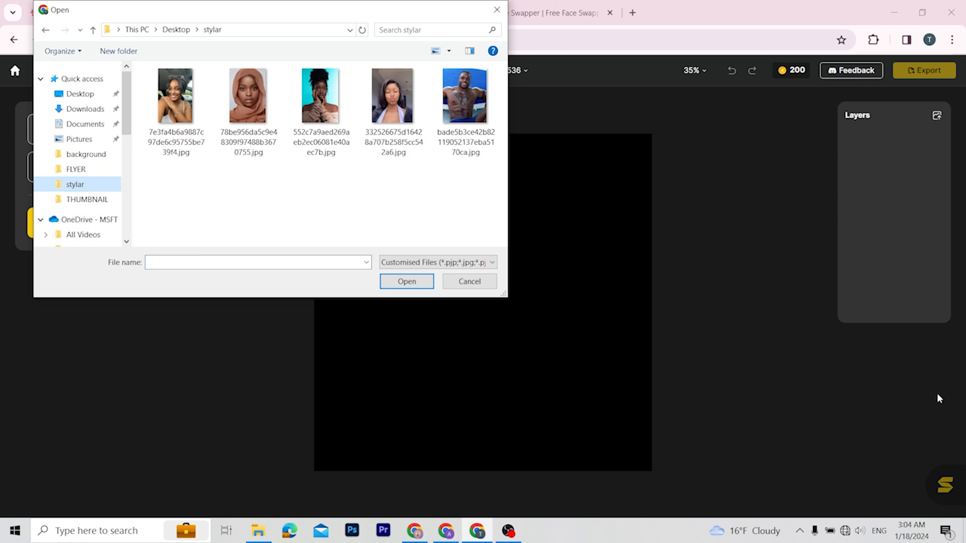
left_click(247, 100)
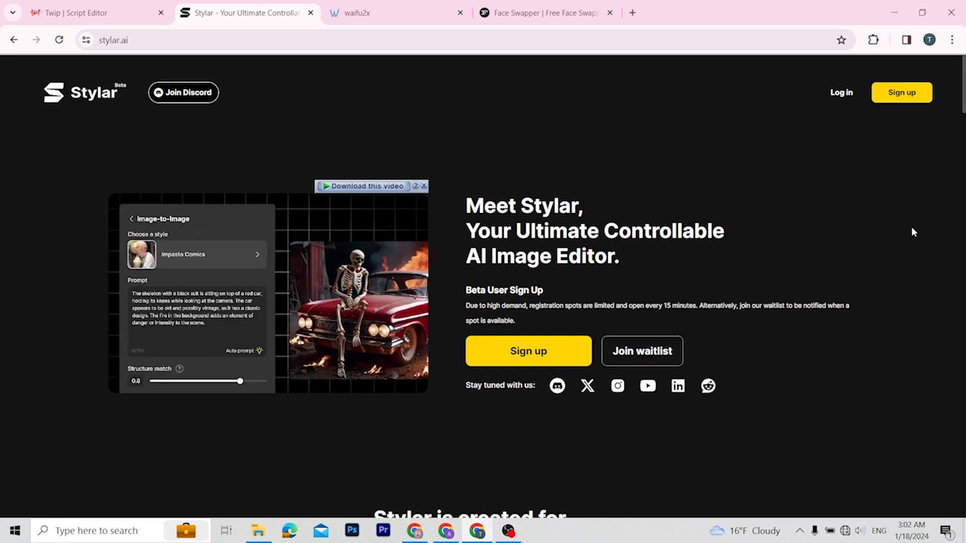
Sign up for Stylar by continuing with Google and choosing the Google account
left_click(505, 357)
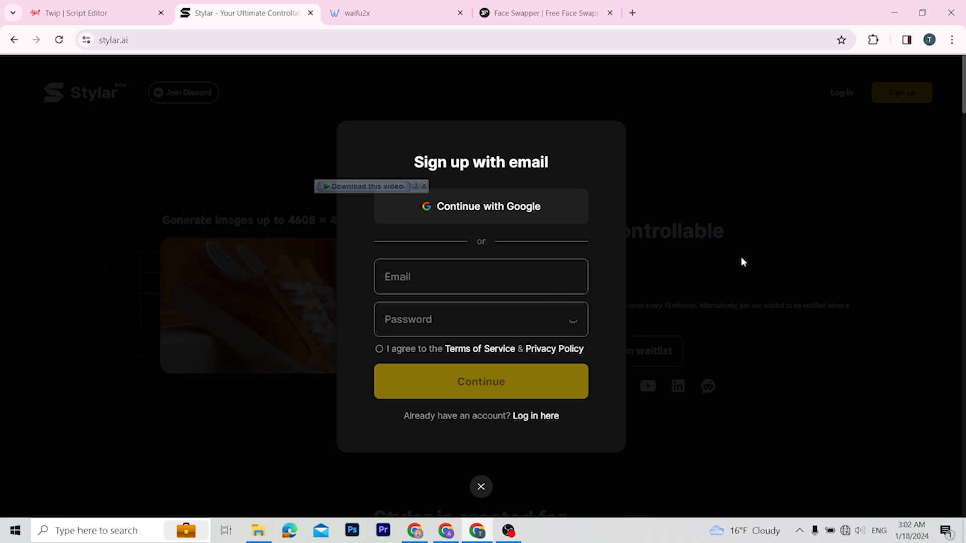
left_click(473, 270)
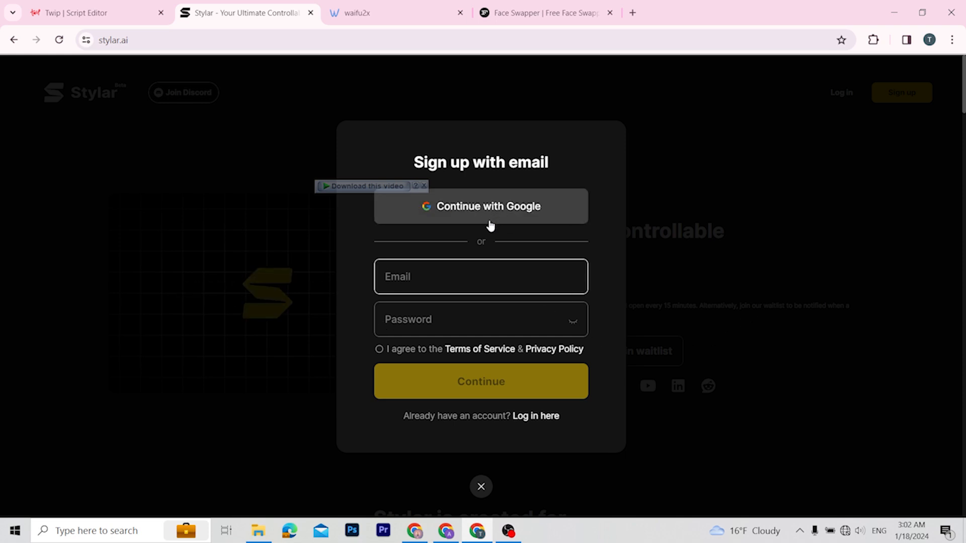
left_click(465, 213)
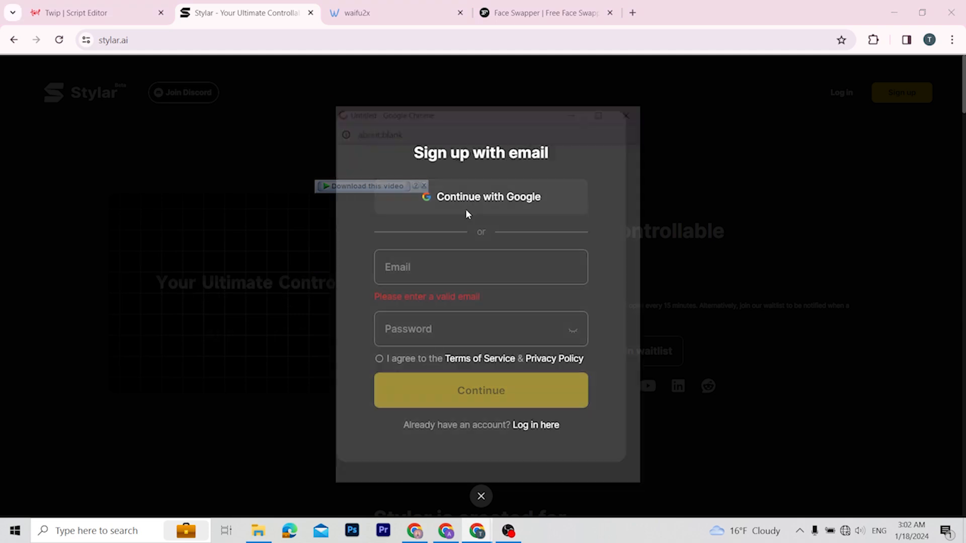
left_click(455, 275)
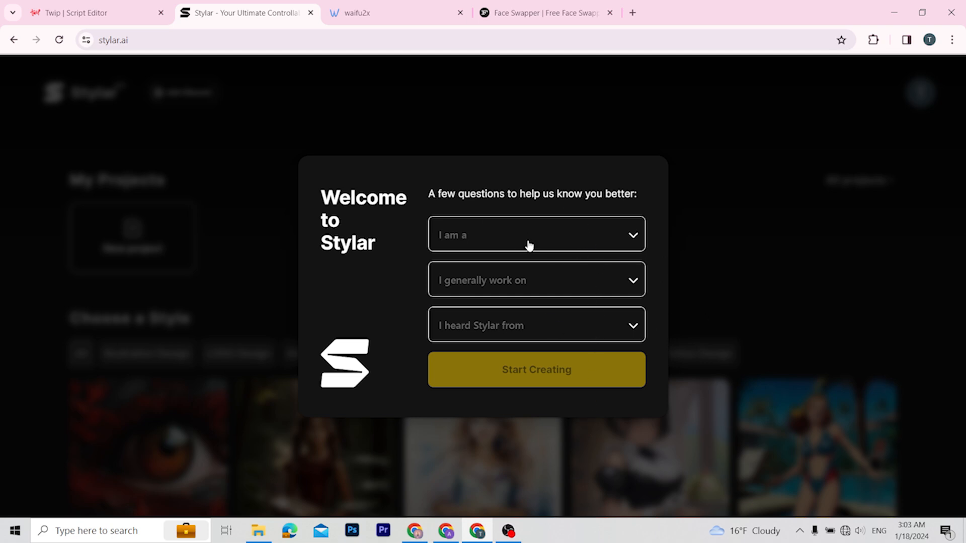
Answer the welcome questions with Designer, Graphic/Visual design and YouTube, and start creating
left_click(451, 242)
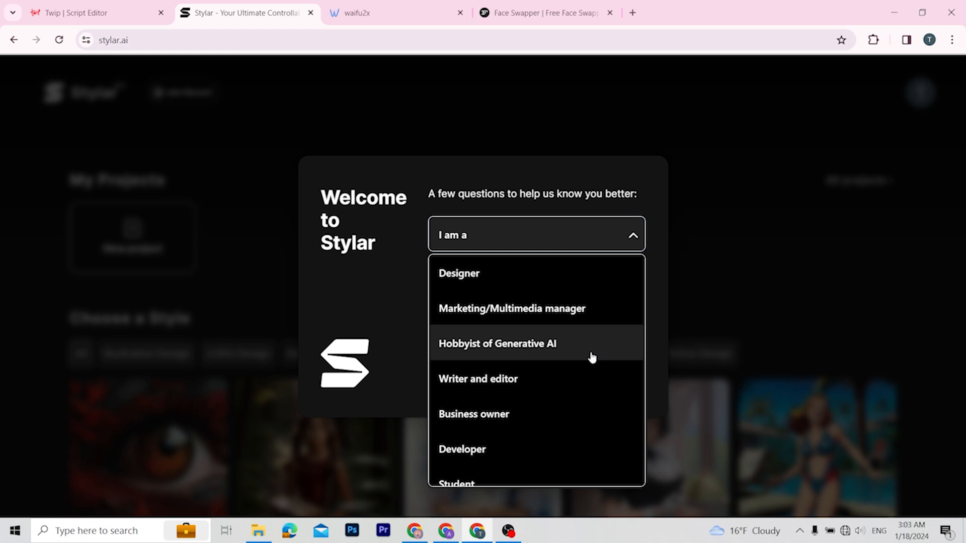
scroll(573, 330, "down", 2)
scroll(573, 332, "up", 2)
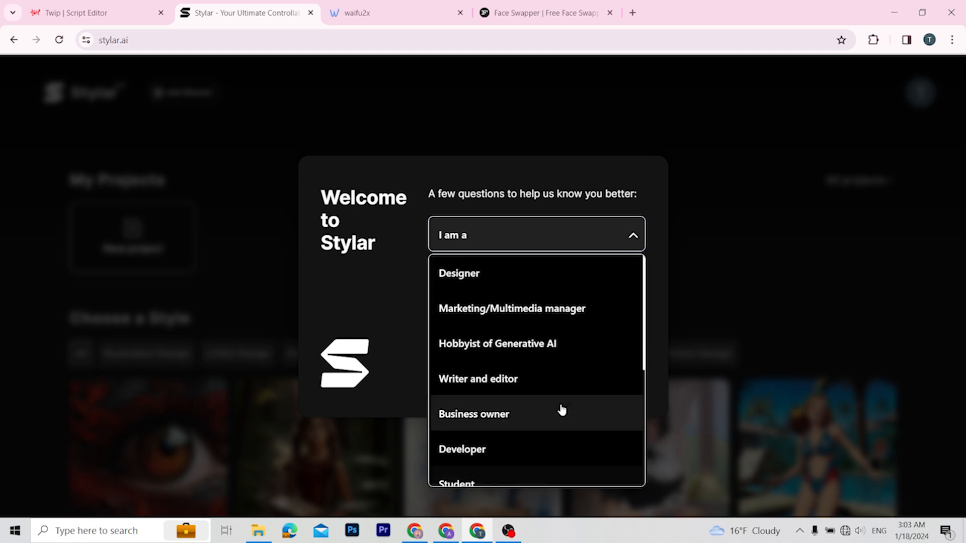
left_click(506, 276)
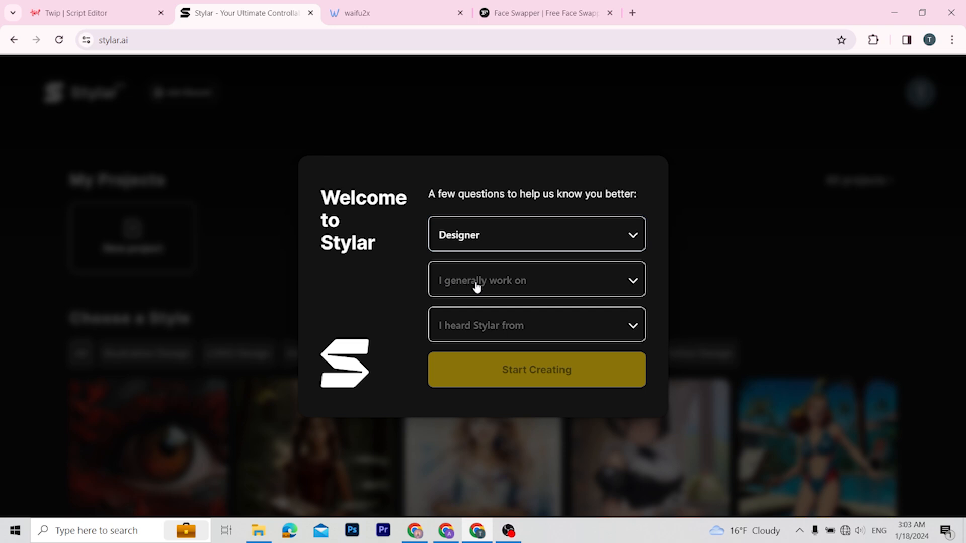
left_click(500, 280)
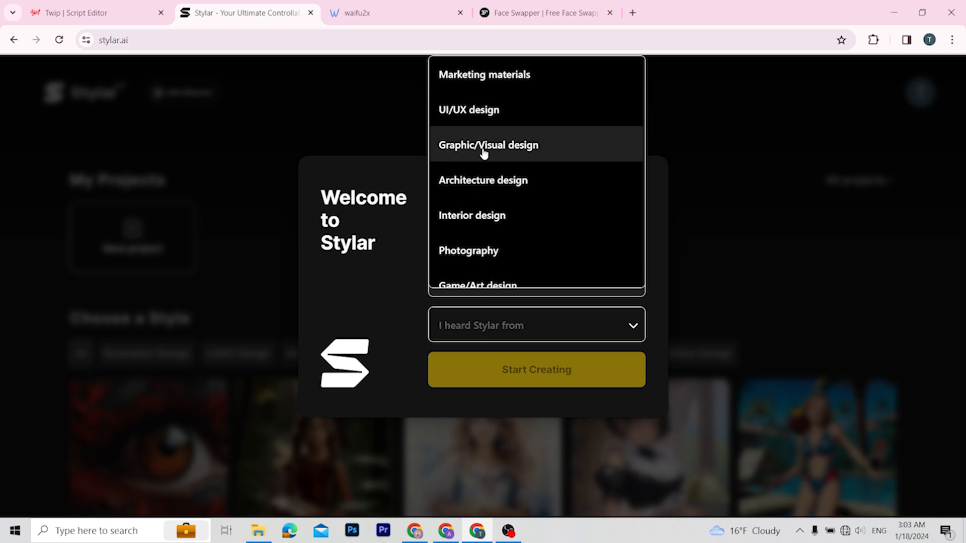
left_click(503, 150)
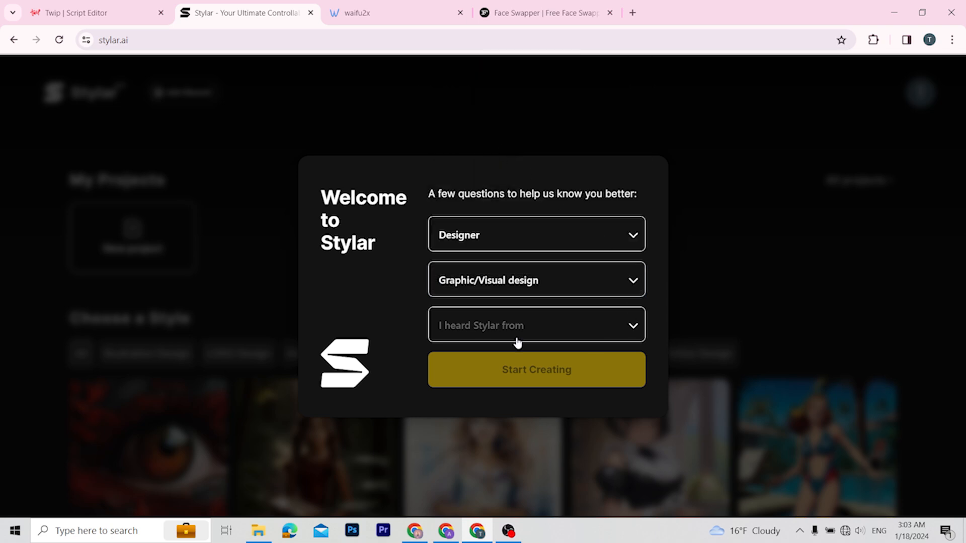
left_click(491, 326)
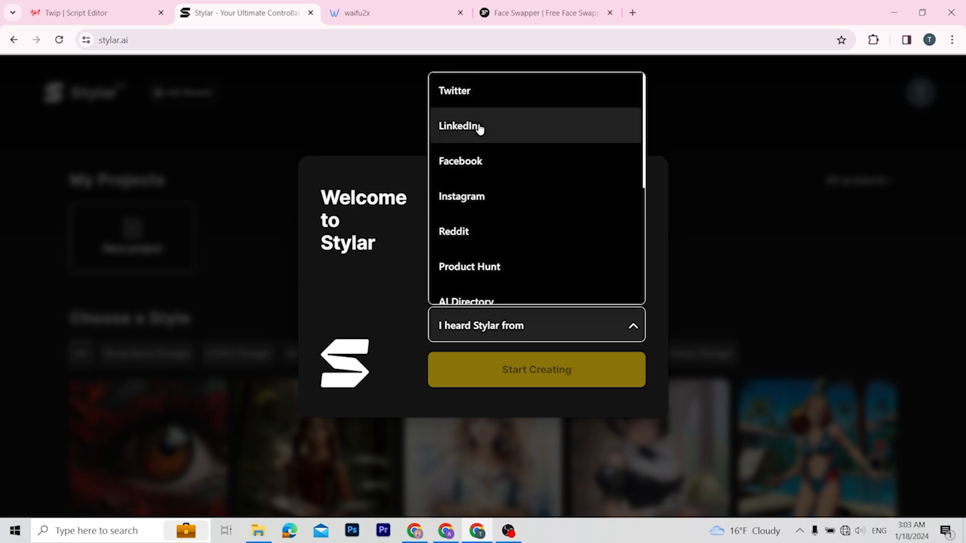
scroll(521, 282, "down", 4)
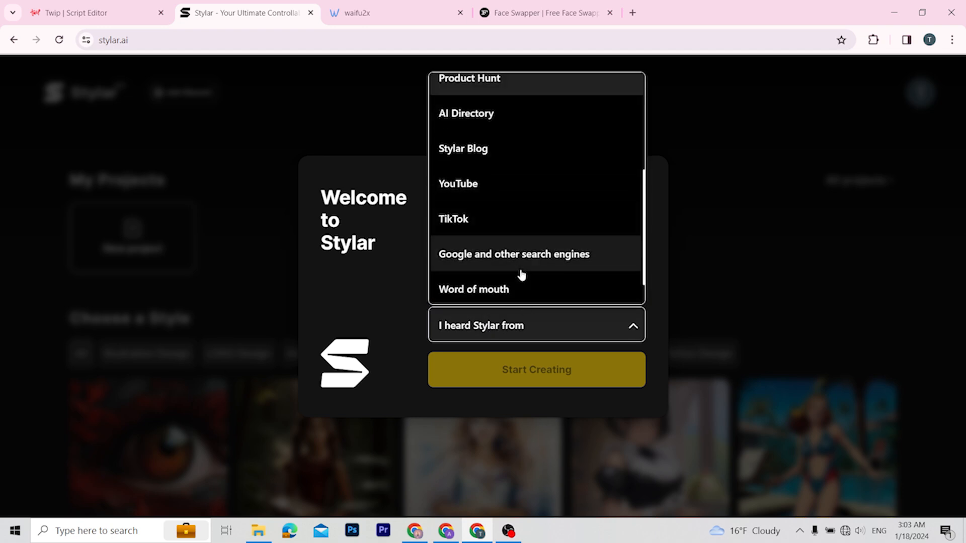
left_click(483, 185)
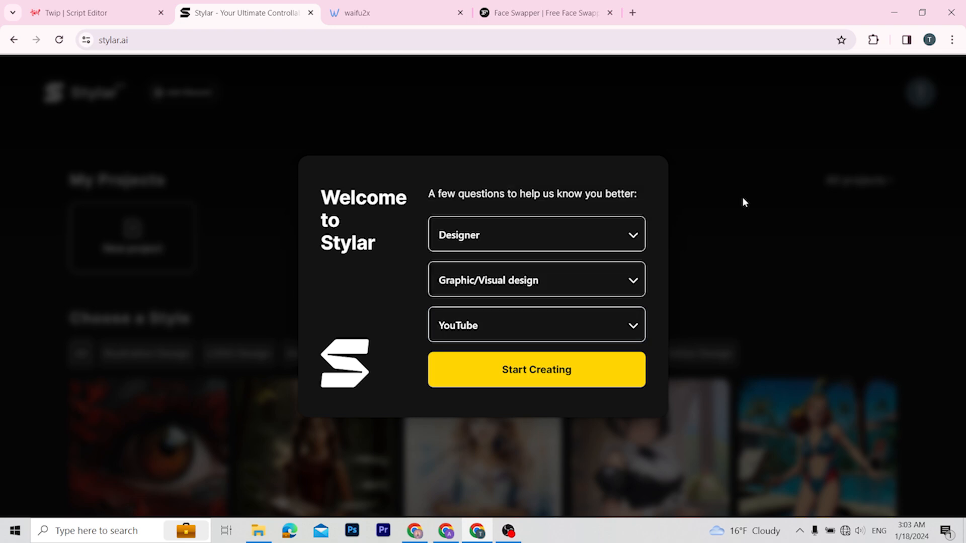
left_click(556, 373)
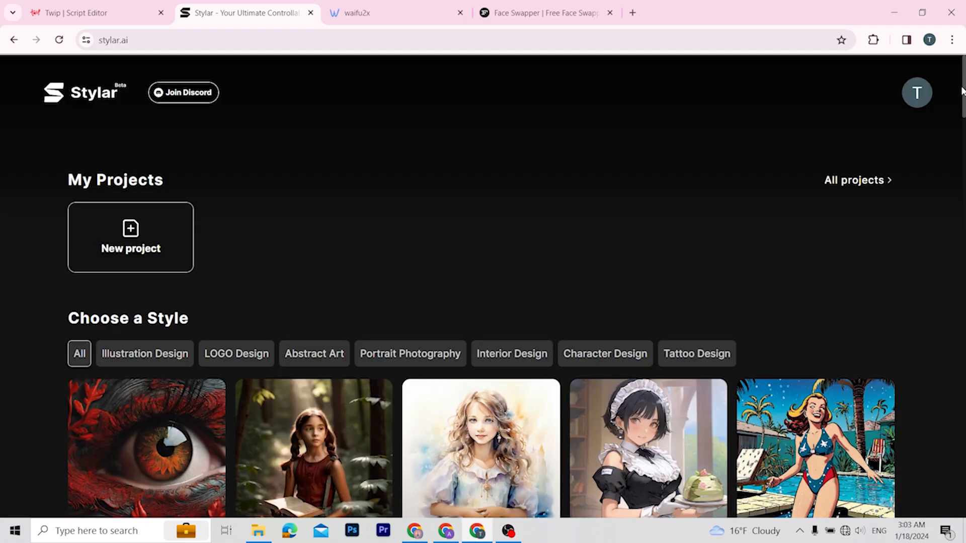
Look over the available styles on the home page and create a new project
left_click_drag(963, 85, 962, 110)
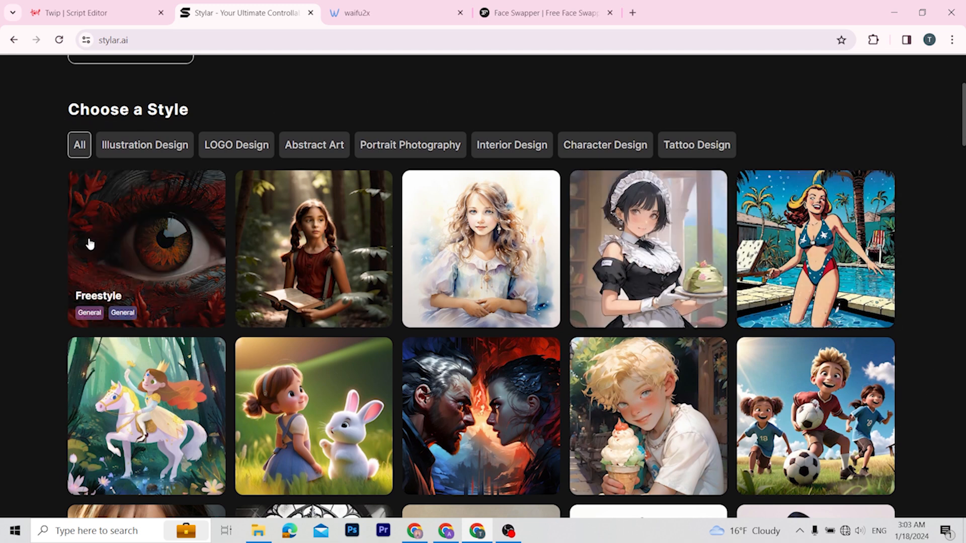
scroll(289, 218, "up", 5)
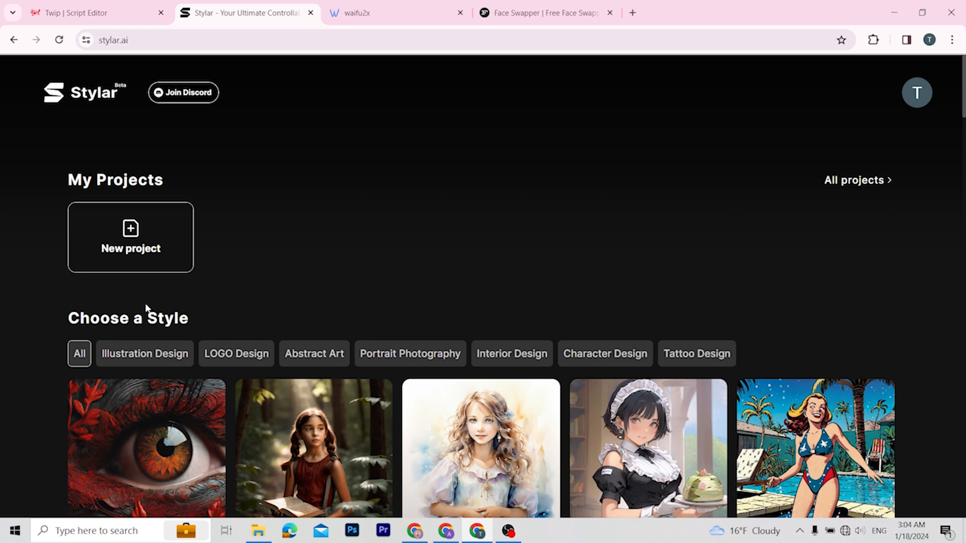
left_click(128, 248)
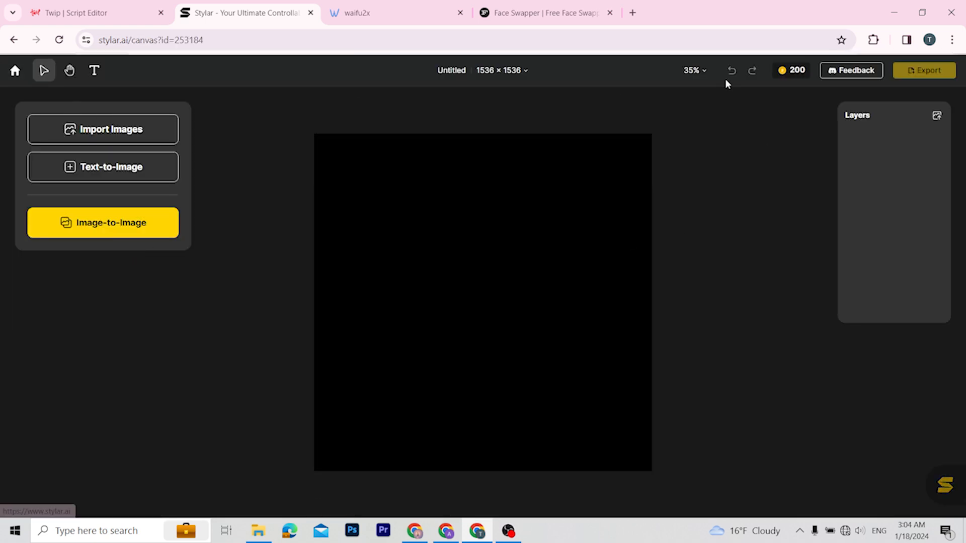
Import the headscarf portrait 78be956da5c9e48309f97488b3670755.jpg from the stylar folder and enlarge it proportionally from its centre on the canvas
left_click(93, 133)
scroll(92, 151, "up", 3)
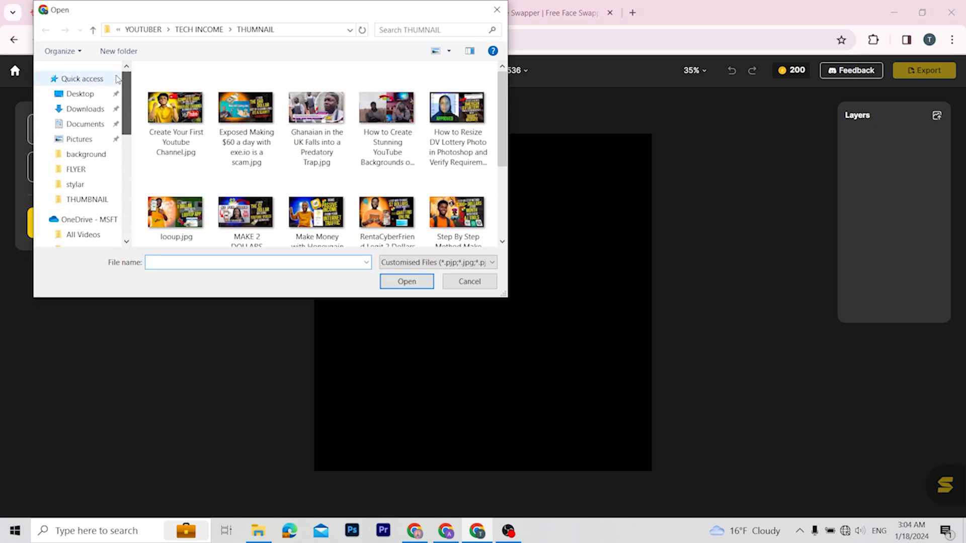
left_click(93, 187)
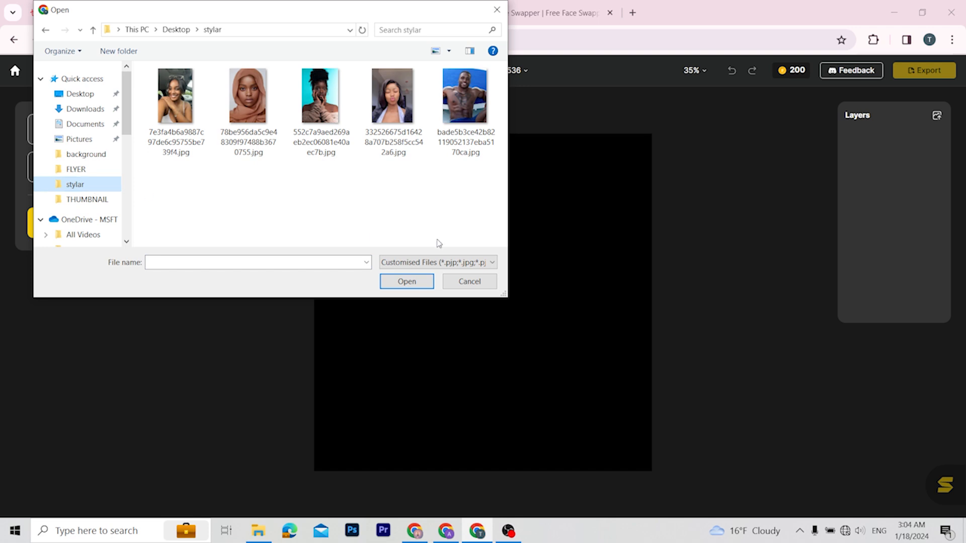
left_click(238, 89)
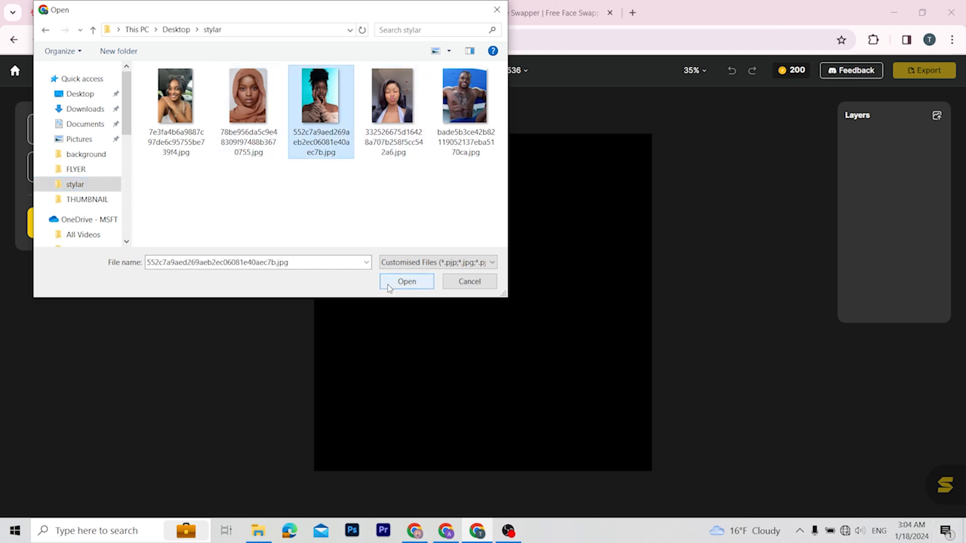
left_click(389, 284)
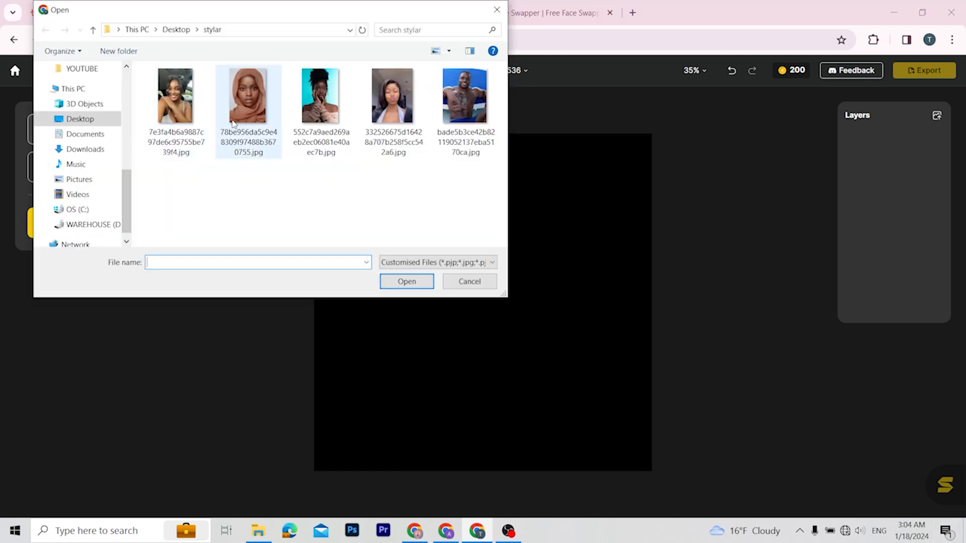
left_click(405, 282)
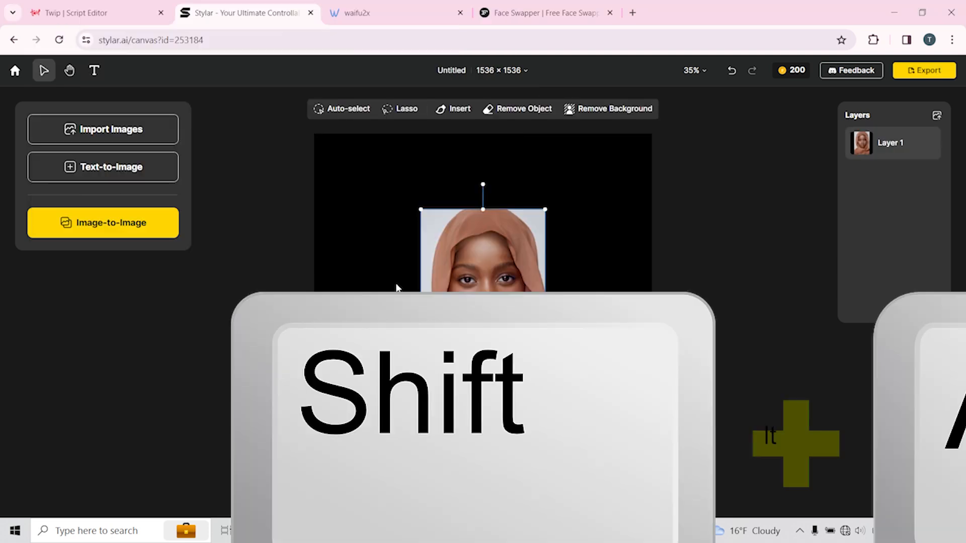
left_click_drag(545, 393, 576, 423)
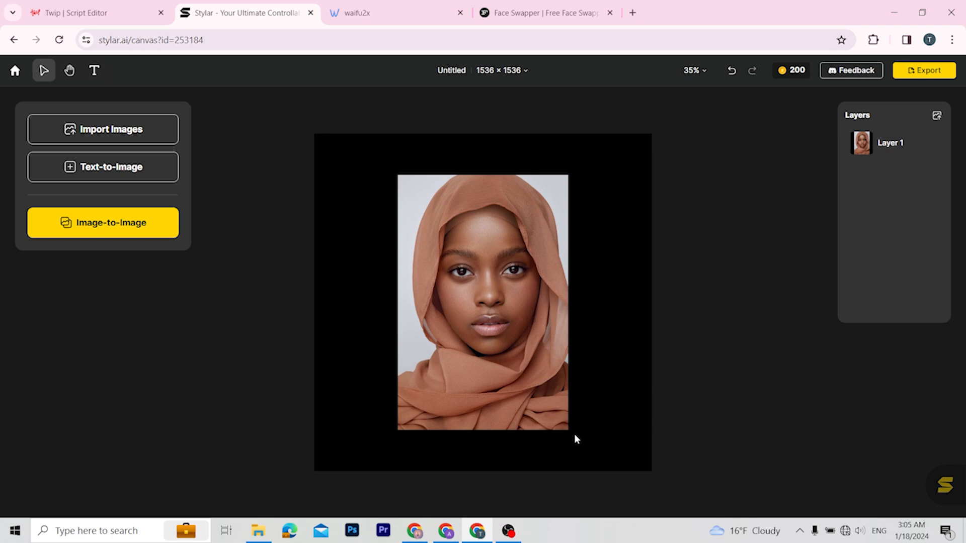
Enlarge the headscarf portrait proportionally from its centre until it fills the full height of the canvas
left_click(544, 397)
left_click_drag(569, 431, 619, 440)
key("ctrl+z")
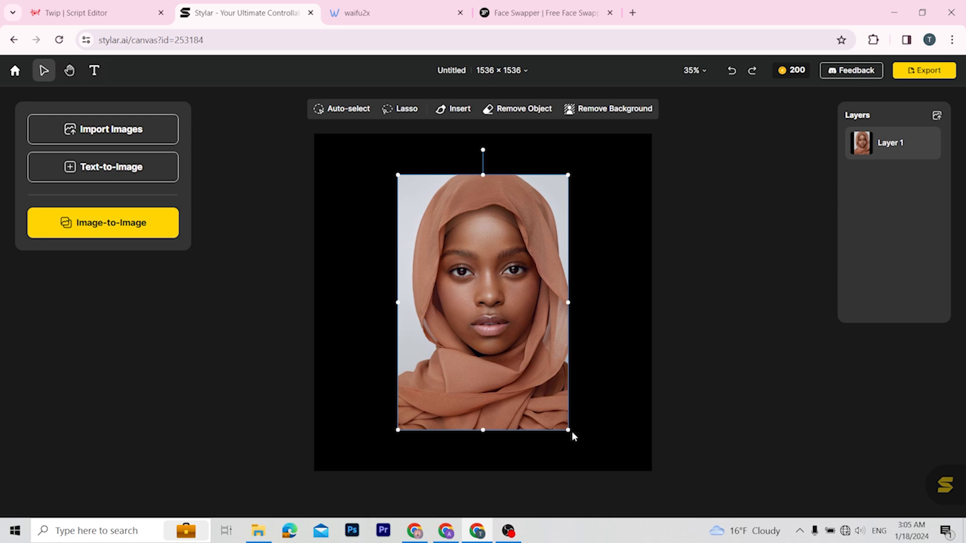
left_click_drag(568, 430, 593, 475)
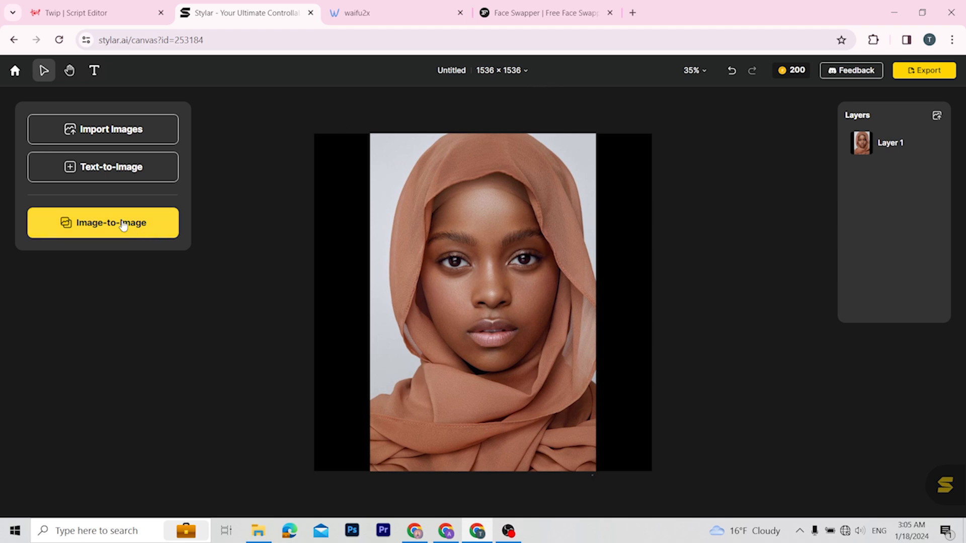
Start an Image-to-Image conversion, generate the prompt automatically, and insert "black" before "woman" in it
left_click(104, 227)
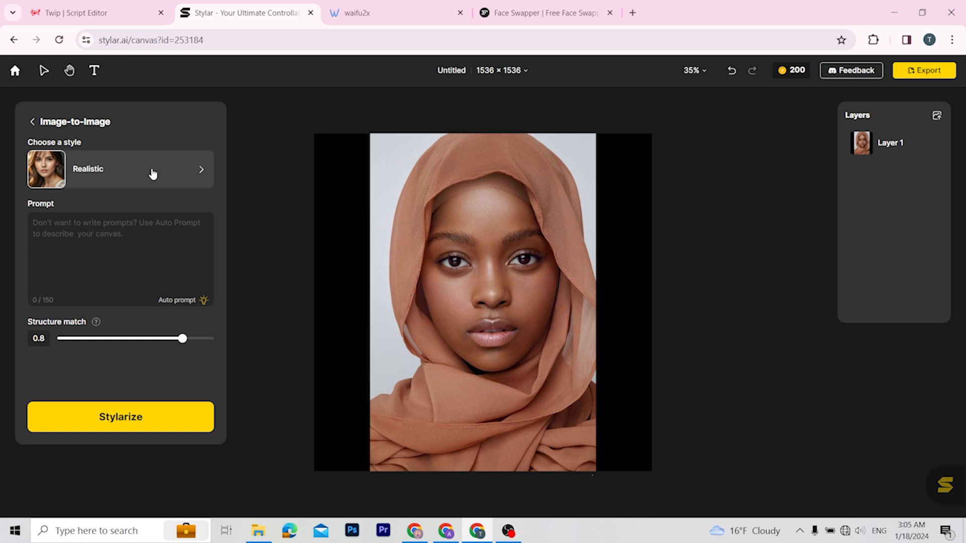
left_click(185, 301)
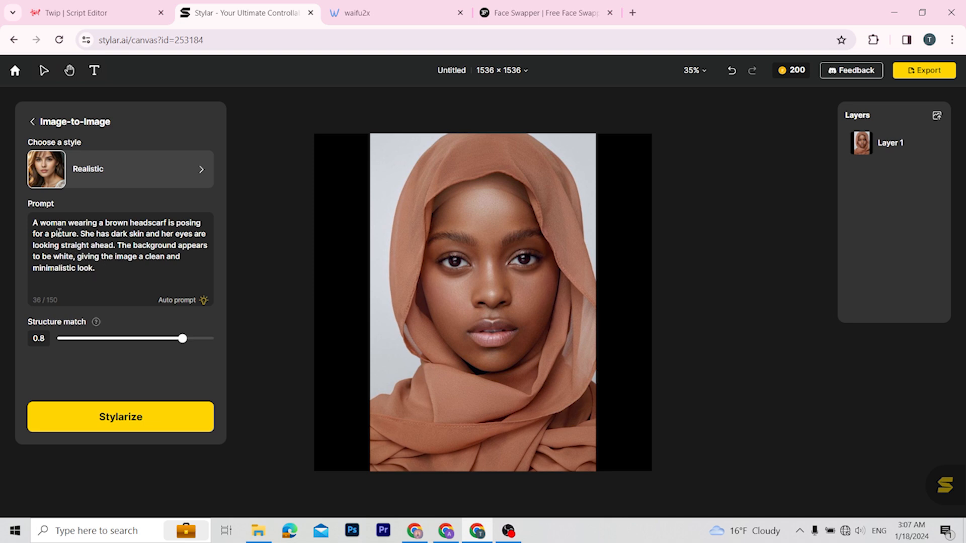
left_click(41, 222)
type("black")
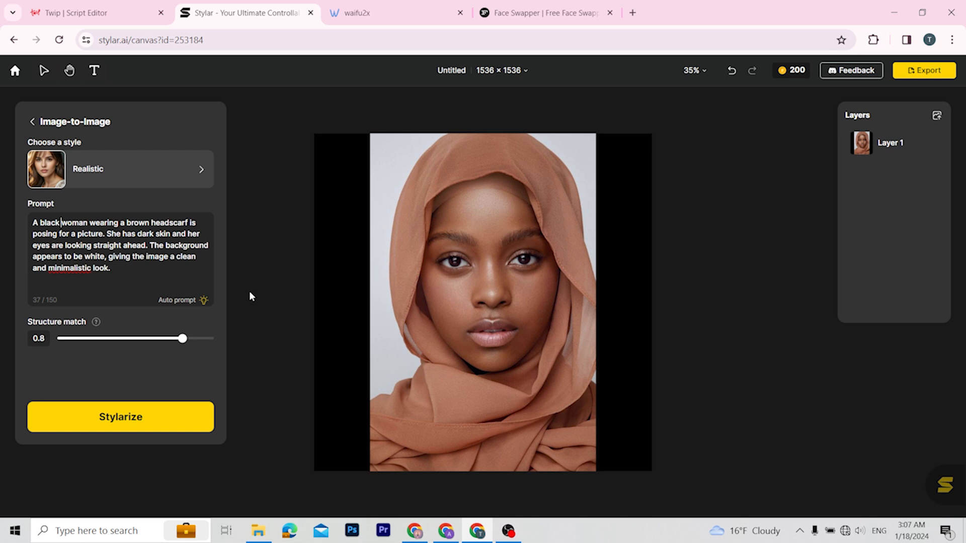
Stylarize the portrait in the Surreal Iridescence style with structure match set to 1
left_click(111, 165)
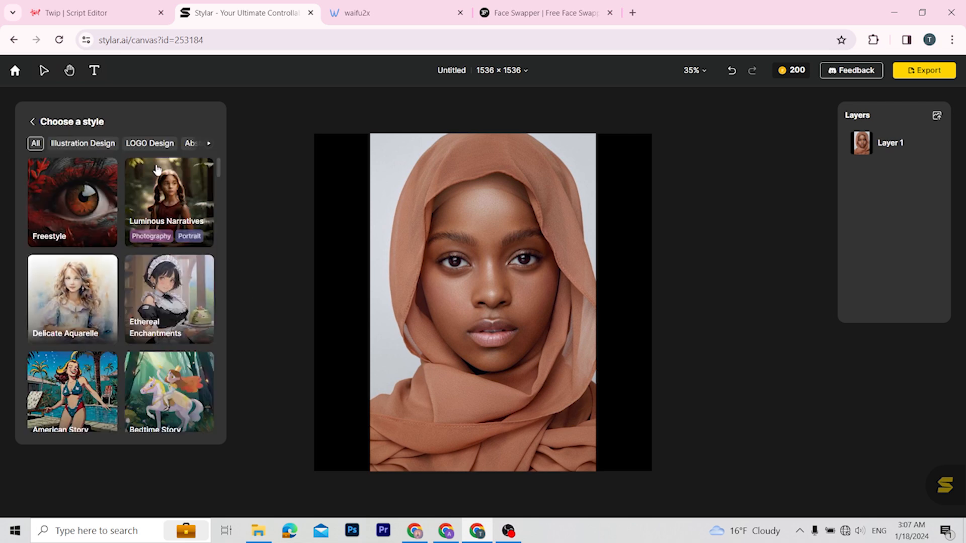
scroll(141, 186, "down", 1)
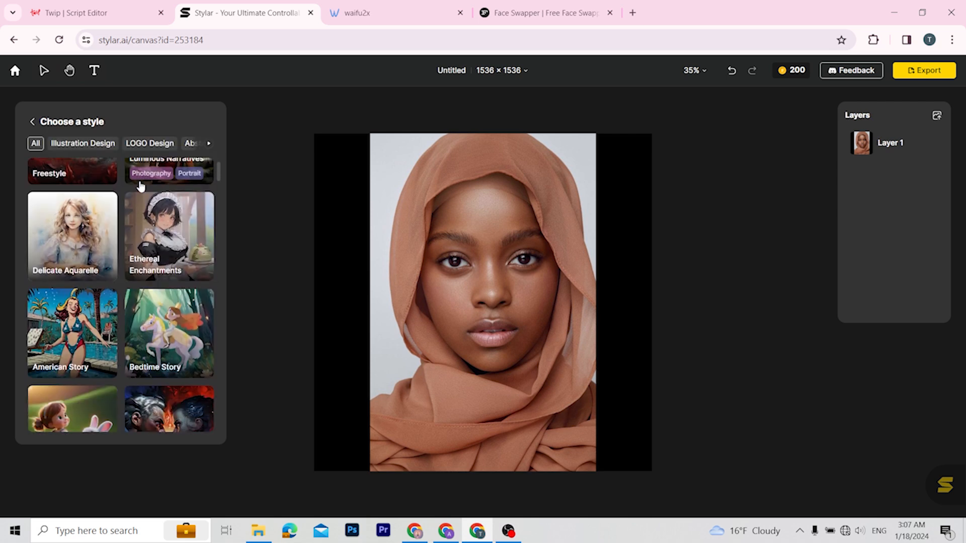
scroll(141, 186, "down", 12)
scroll(141, 186, "down", 8)
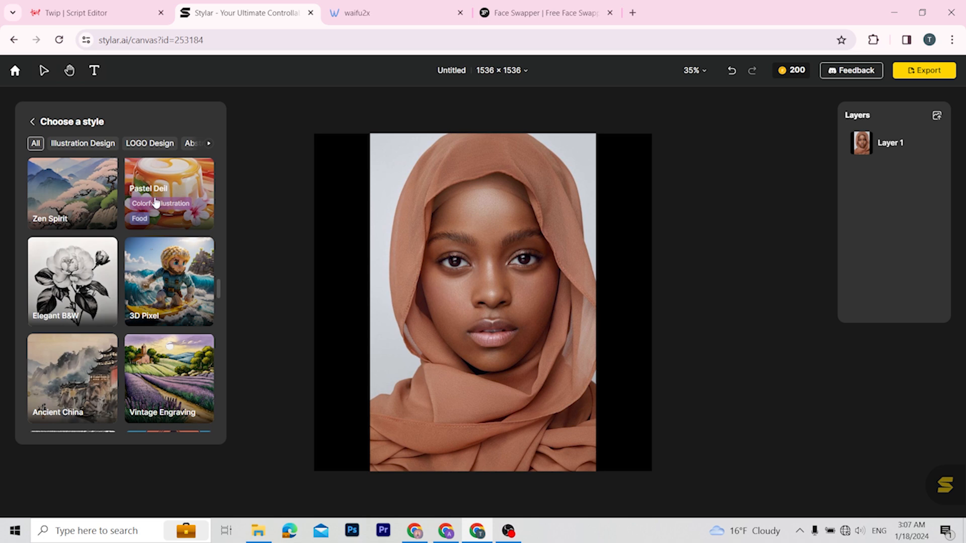
scroll(156, 204, "down", 6)
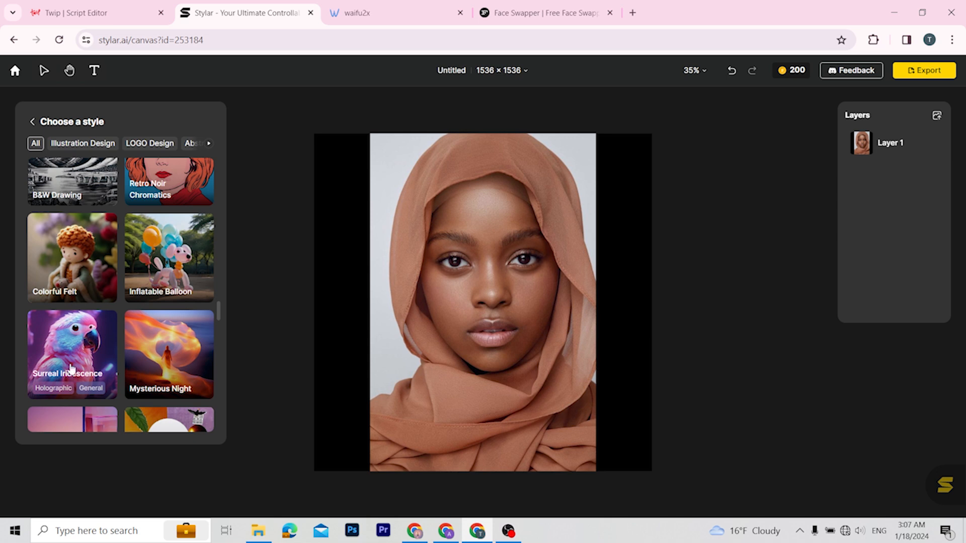
left_click(71, 372)
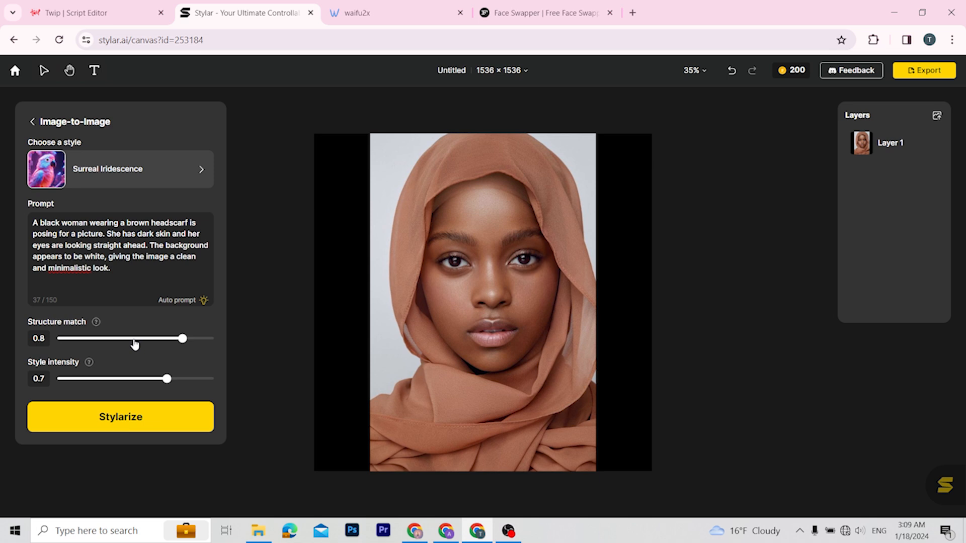
left_click_drag(182, 338, 216, 338)
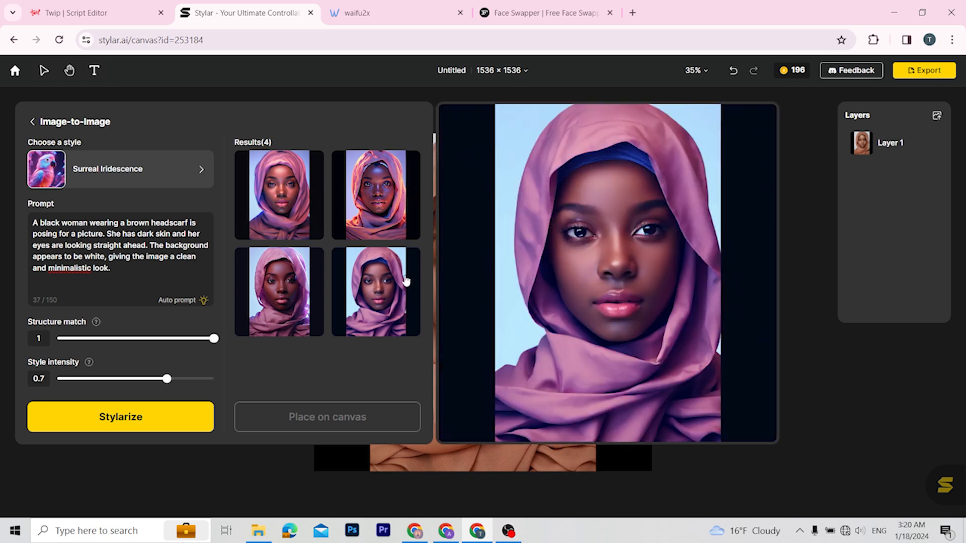
Preview the four stylized results and place the one with the light-blue background and dark-blue underscarf on the canvas
mouse_move(312, 333)
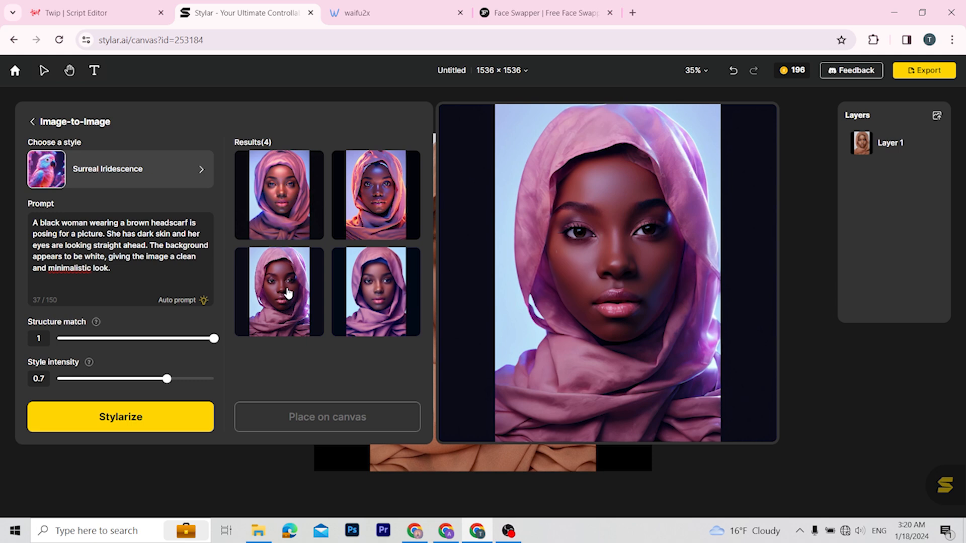
mouse_move(290, 216)
mouse_move(358, 181)
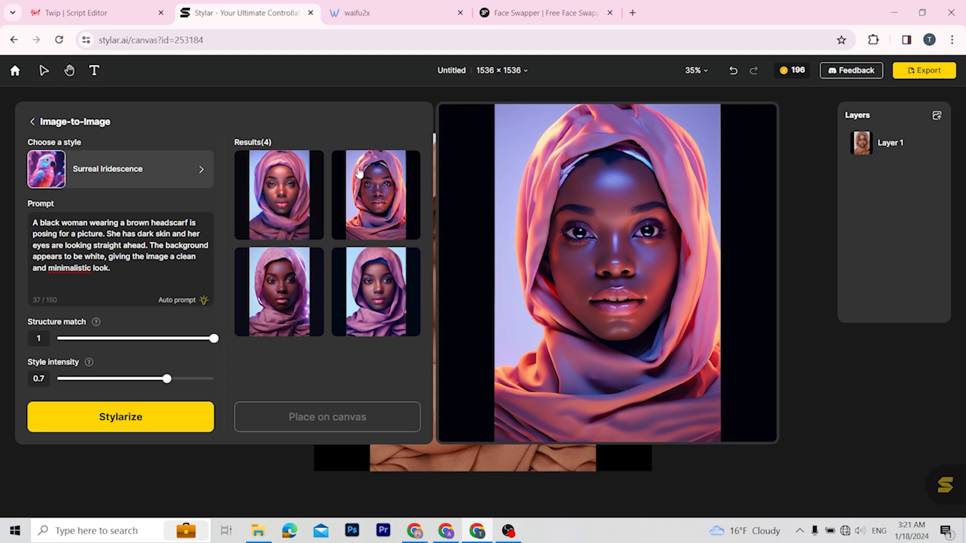
mouse_move(376, 262)
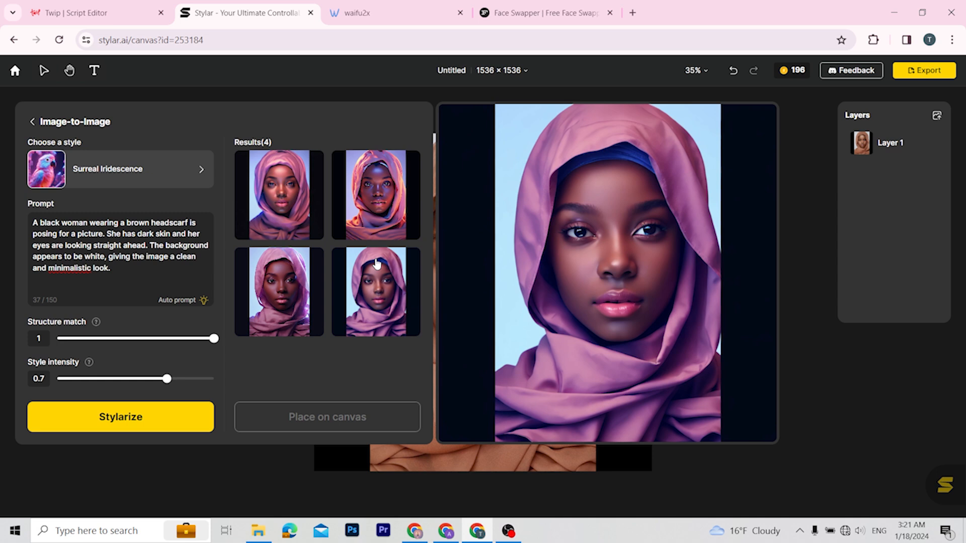
left_click(376, 262)
left_click(325, 408)
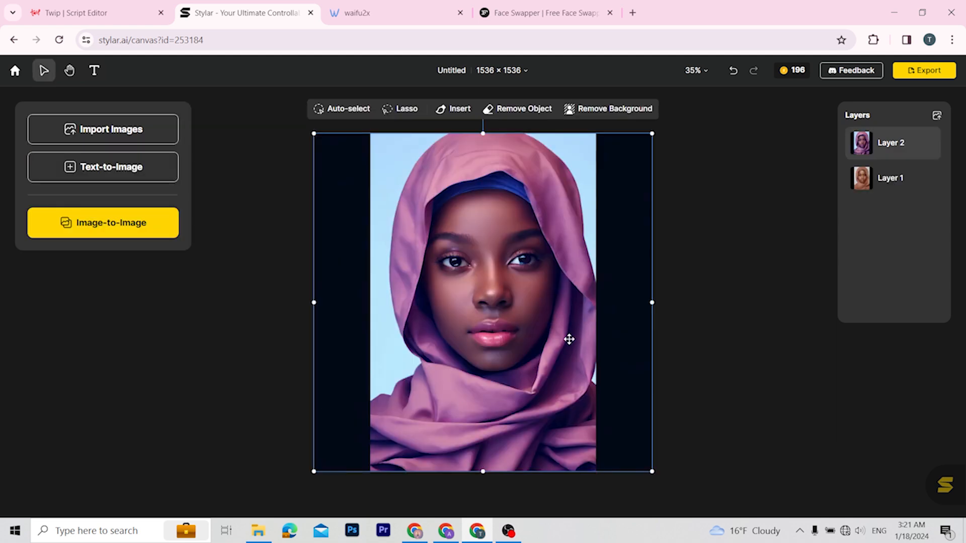
Export the stylized portrait as a JPG file at 3x image size
left_click(924, 70)
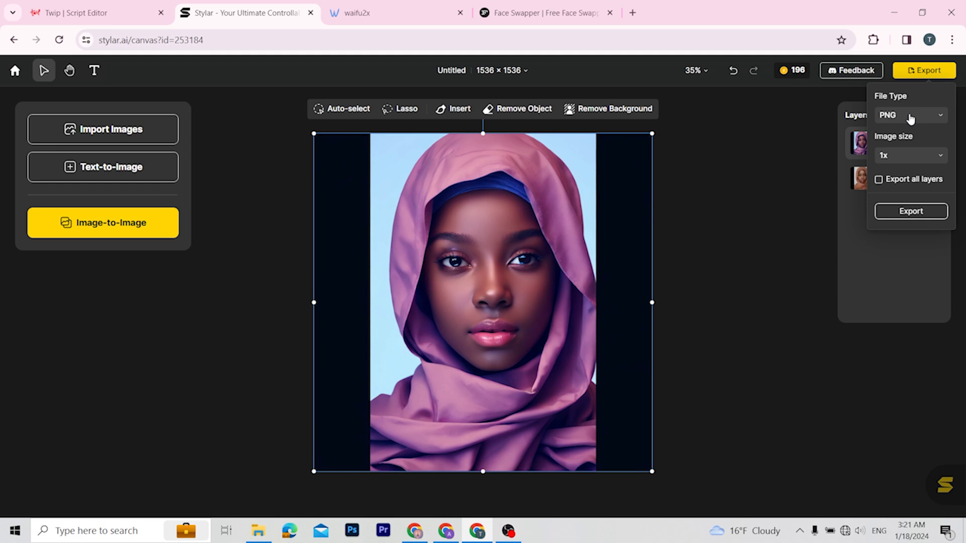
left_click(910, 116)
left_click(905, 148)
left_click(902, 155)
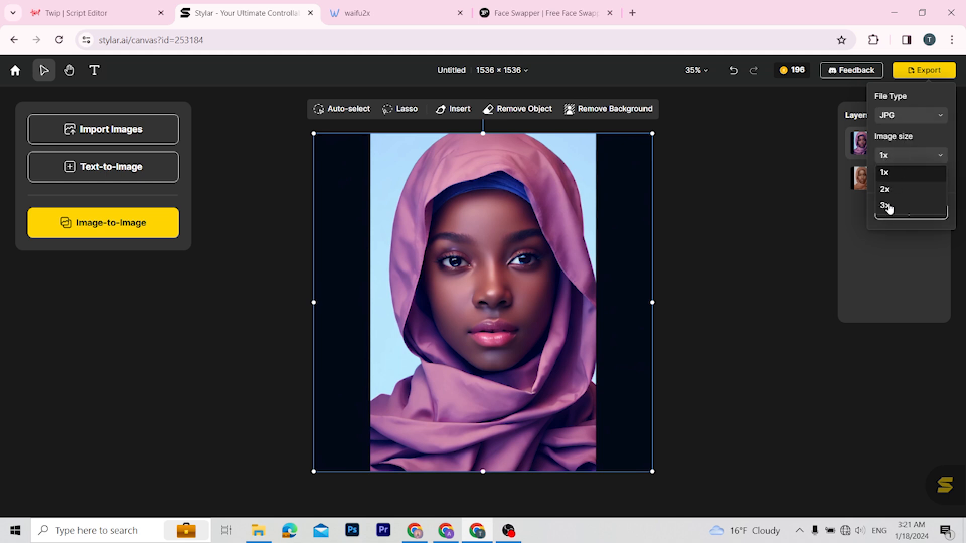
left_click(885, 205)
left_click(896, 213)
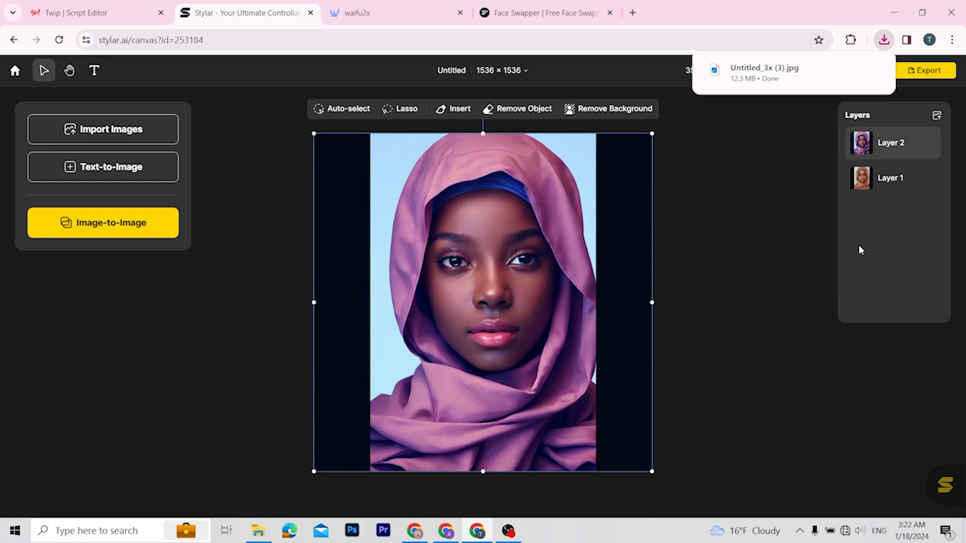
Open the exported Untitled_3x (3).jpg and the original portrait from the stylar folder to compare their faces side by side
left_click(775, 72)
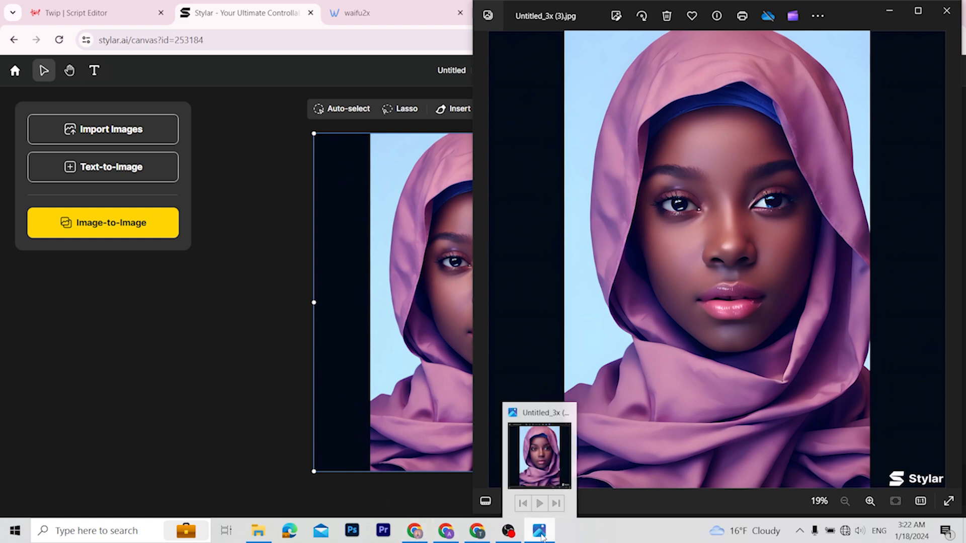
left_click(258, 530)
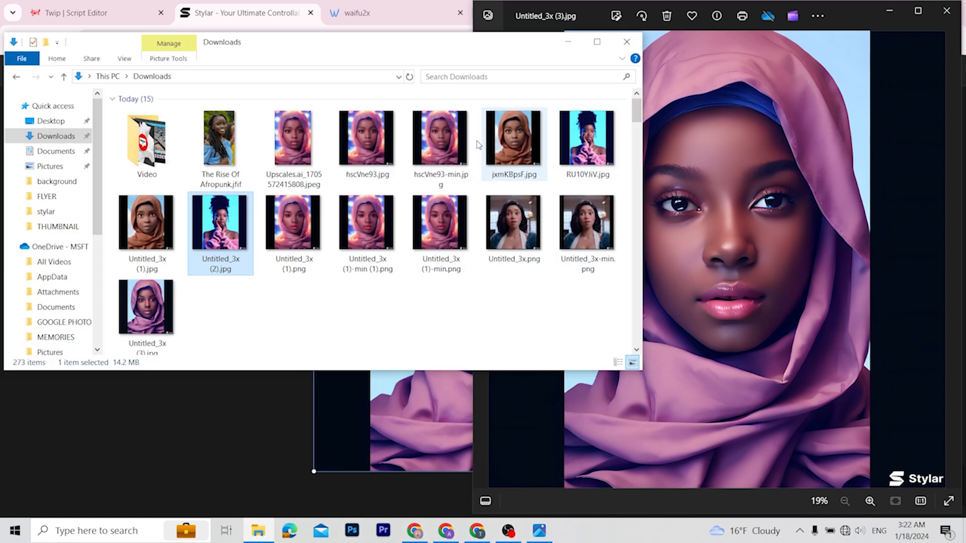
left_click(50, 212)
left_click(222, 136)
double_click(221, 136)
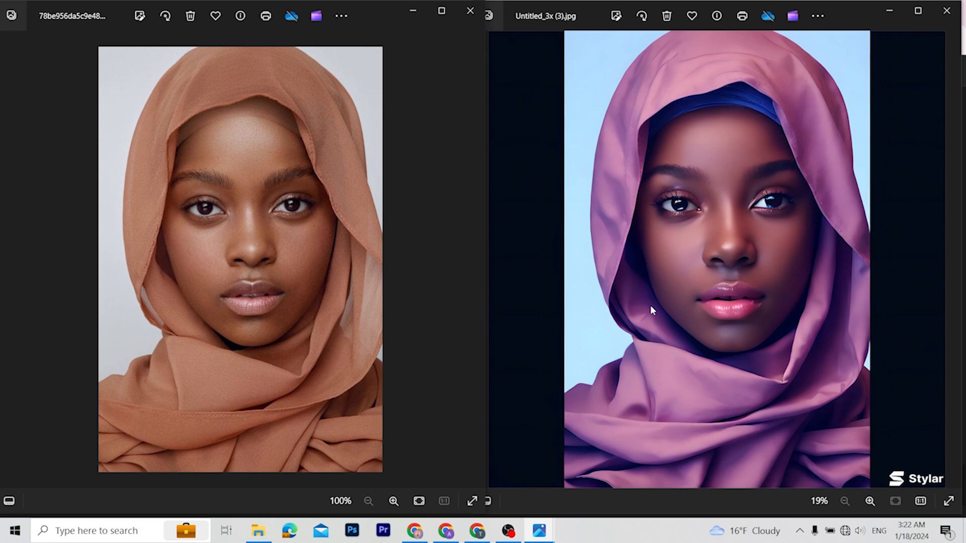
left_click(889, 10)
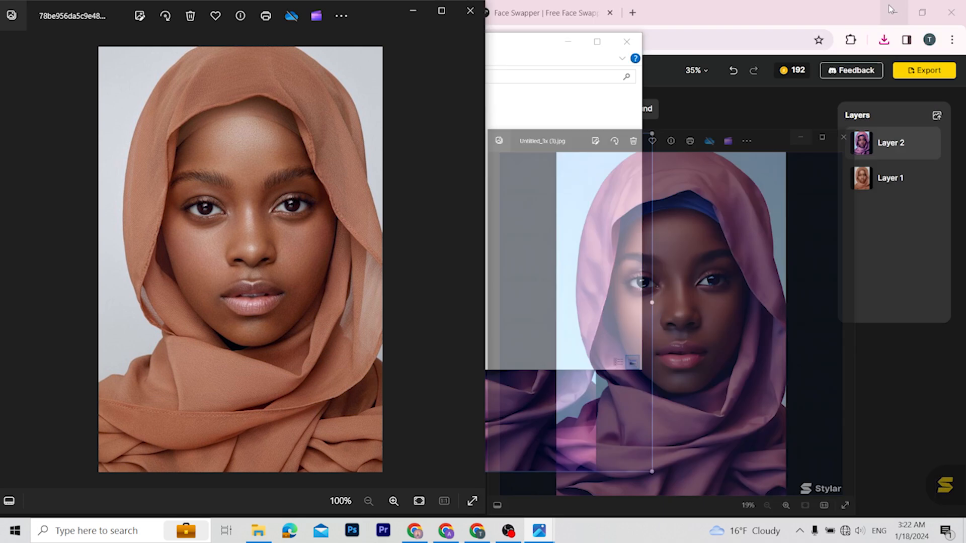
Switch to waifu2x and load the portrait 78be956da5c9e48309f97488b3670755.jpg from the stylar folder
left_click(378, 8)
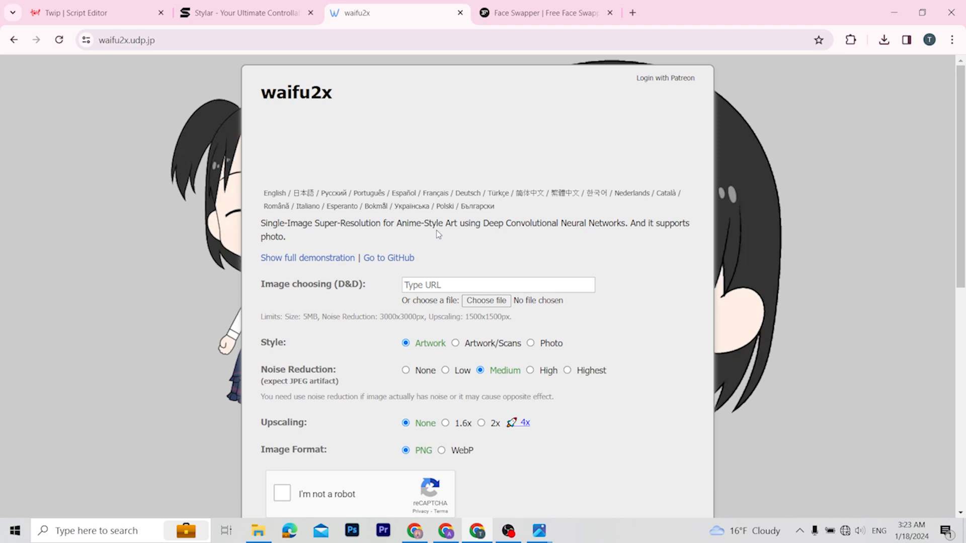
scroll(438, 234, "down", 1)
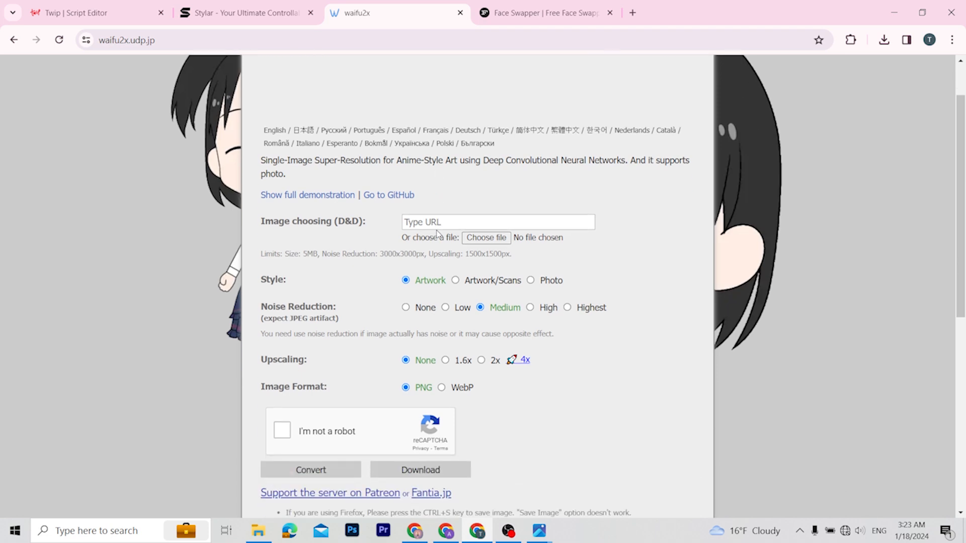
left_click(496, 240)
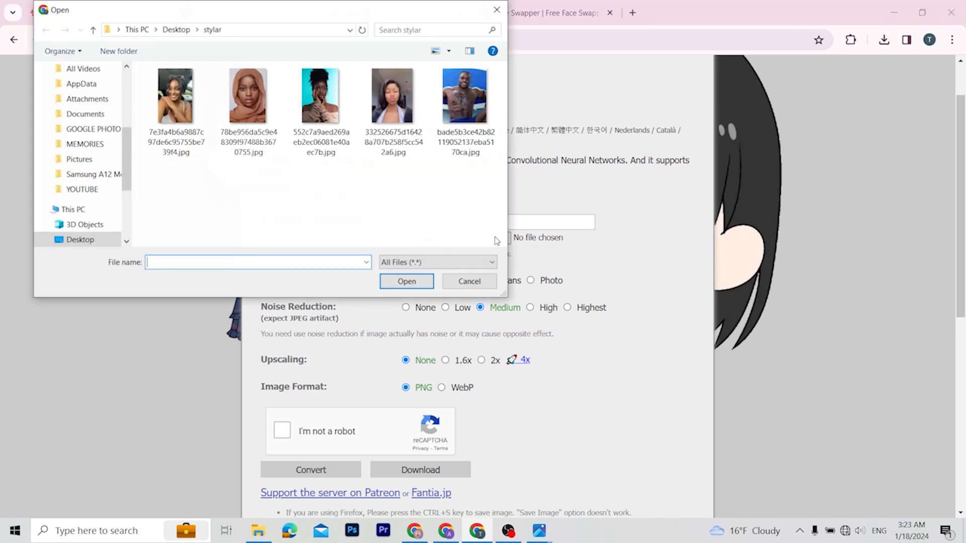
double_click(260, 102)
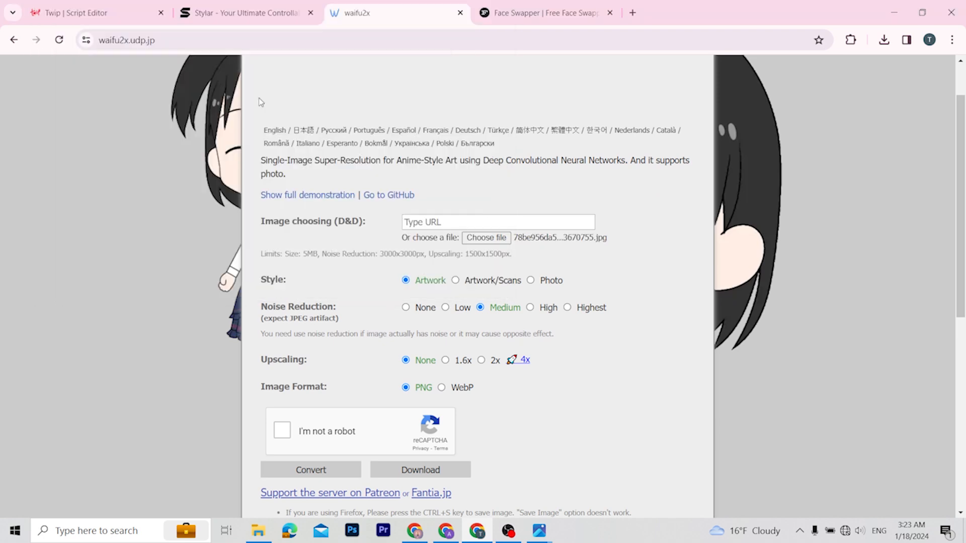
Convert the portrait with Photo style, Highest noise reduction and 2x upscaling, completing the robot check
left_click(531, 281)
left_click(568, 307)
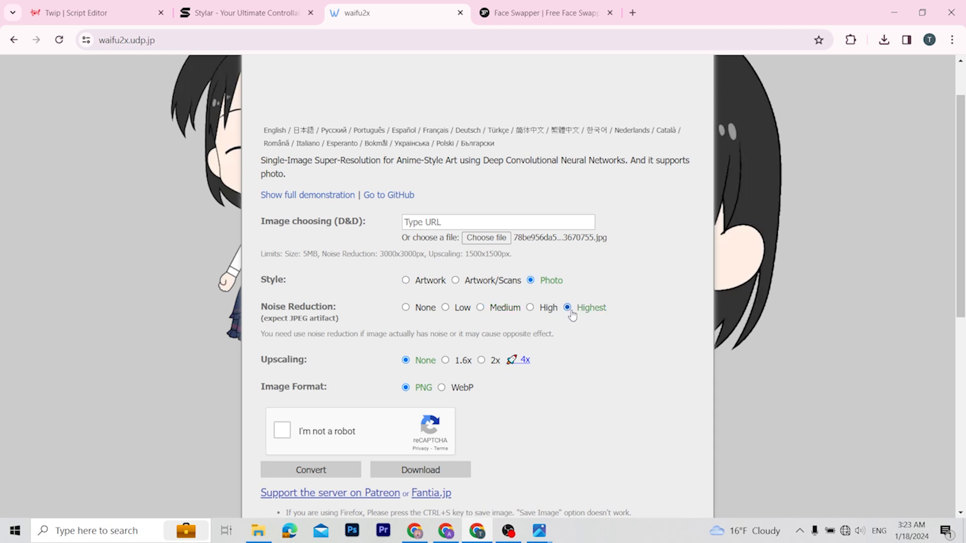
left_click(487, 361)
scroll(526, 402, "down", 2)
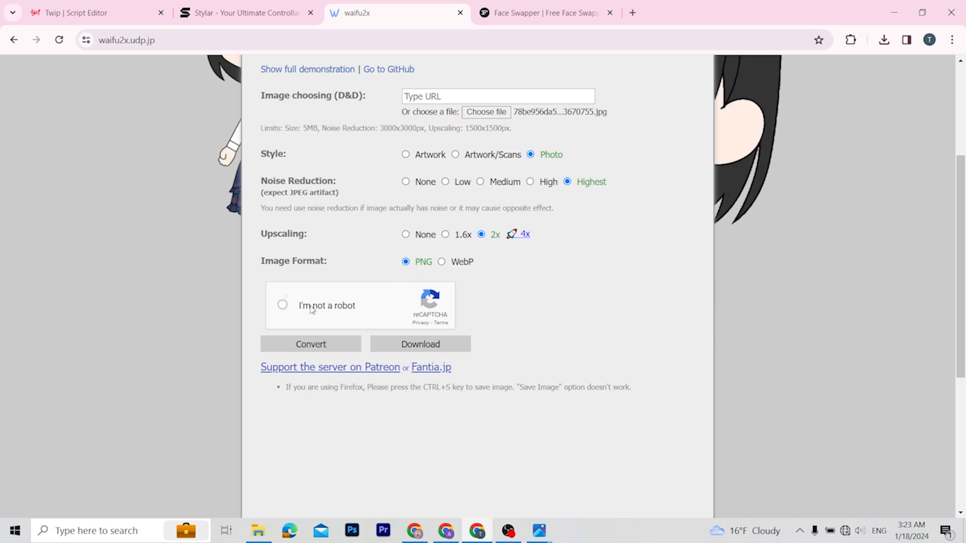
left_click(312, 308)
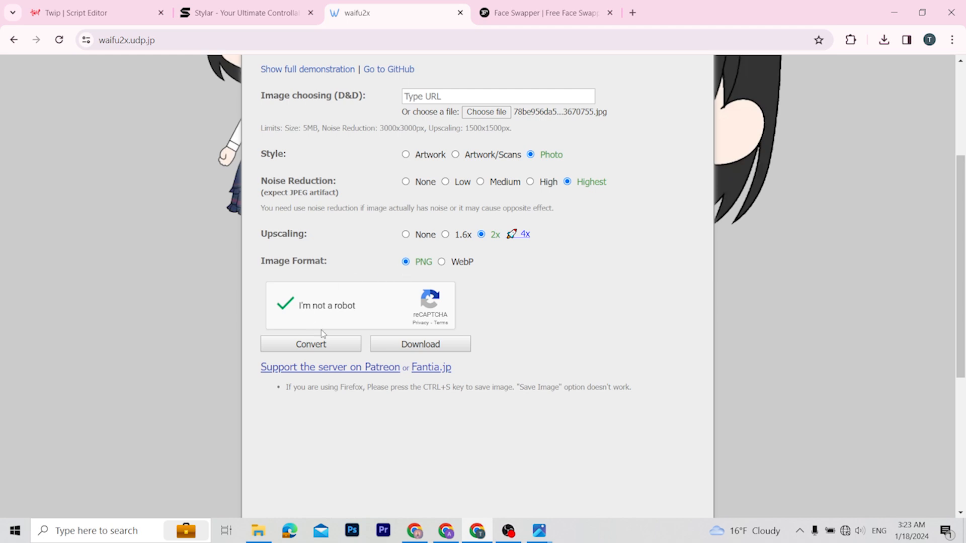
left_click(325, 346)
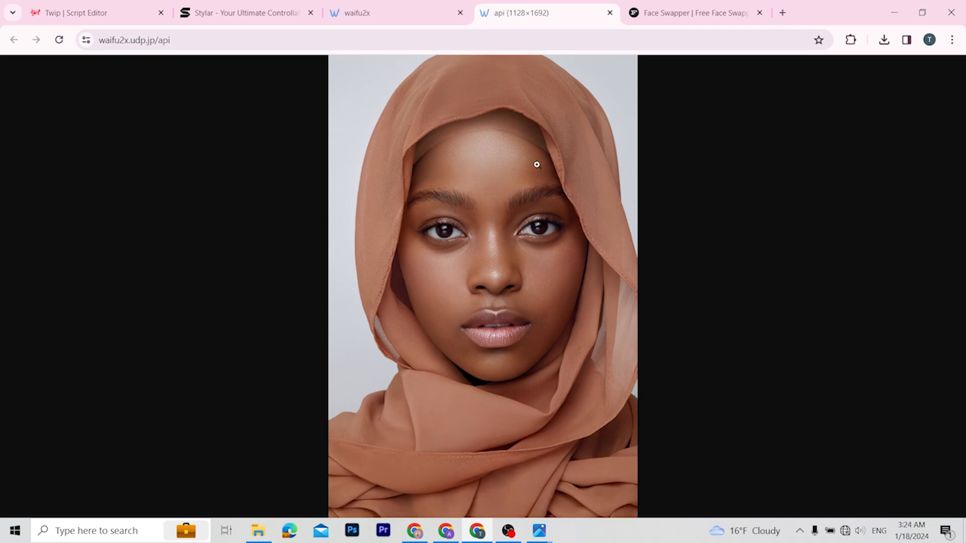
Examine the facial detail of the upscaled portrait up close and compare it side by side with the original photo
left_click(509, 238)
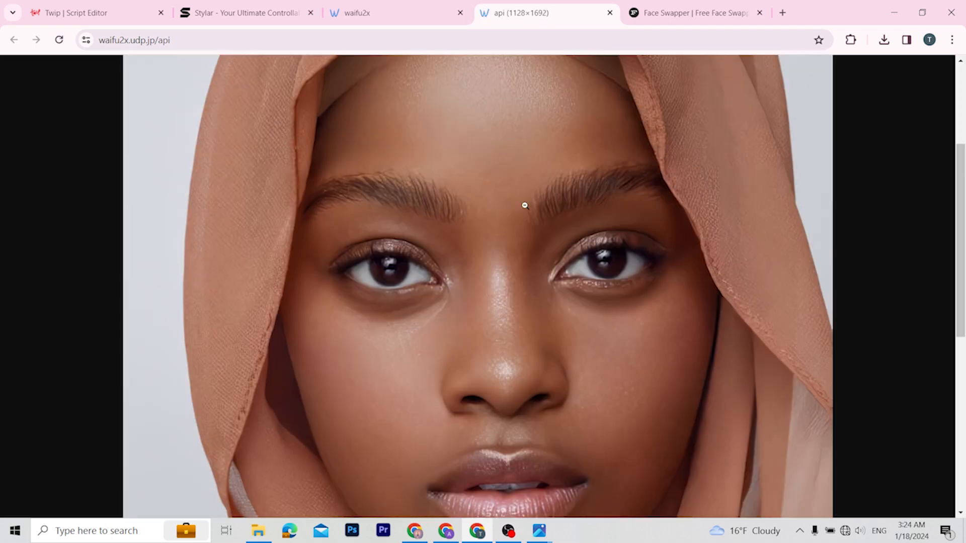
left_click(505, 188)
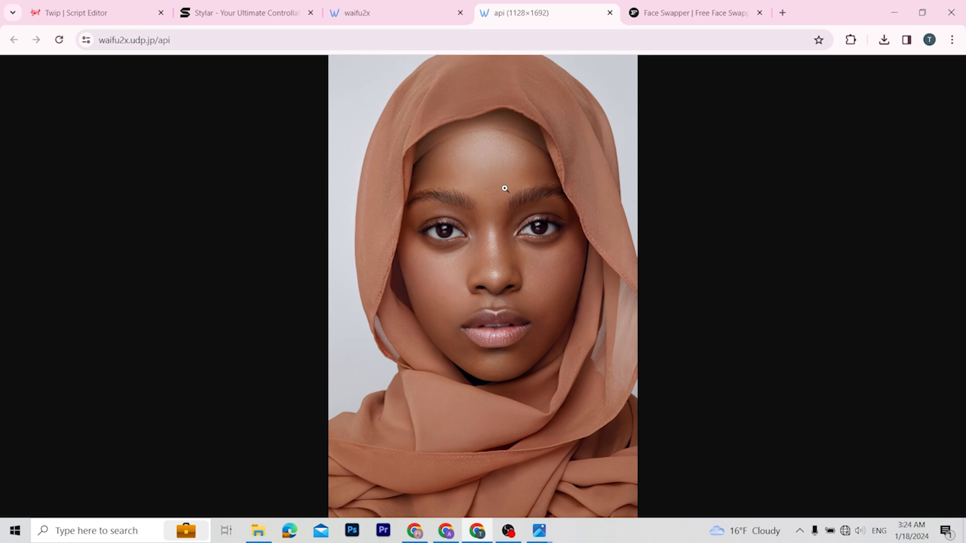
mouse_move(539, 531)
left_click(577, 450)
left_click_drag(386, 16, 252, 34)
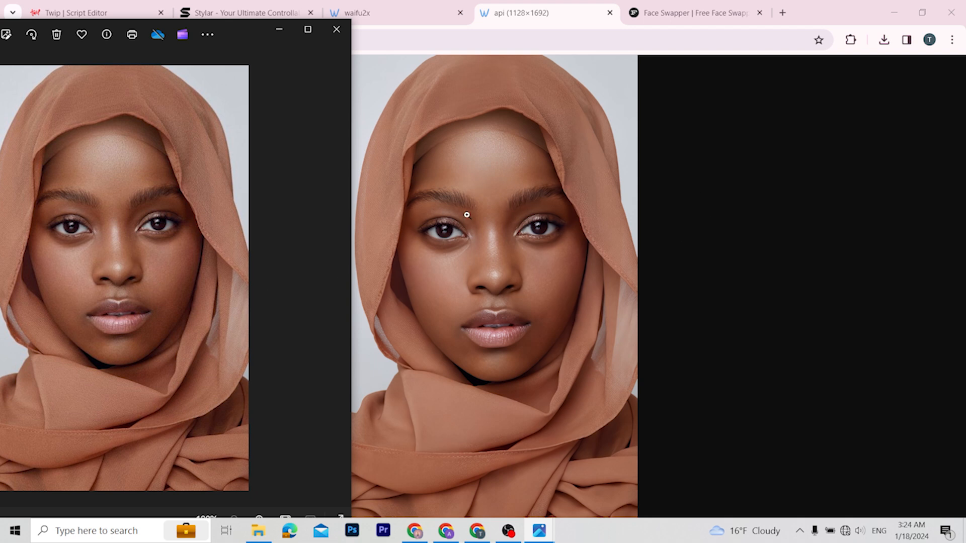
Save the upscaled portrait as 78be956da5c9e48309f97488b3670755_waifu2x_photo_noise3_scale.png in the stylar folder
right_click(476, 119)
left_click(529, 152)
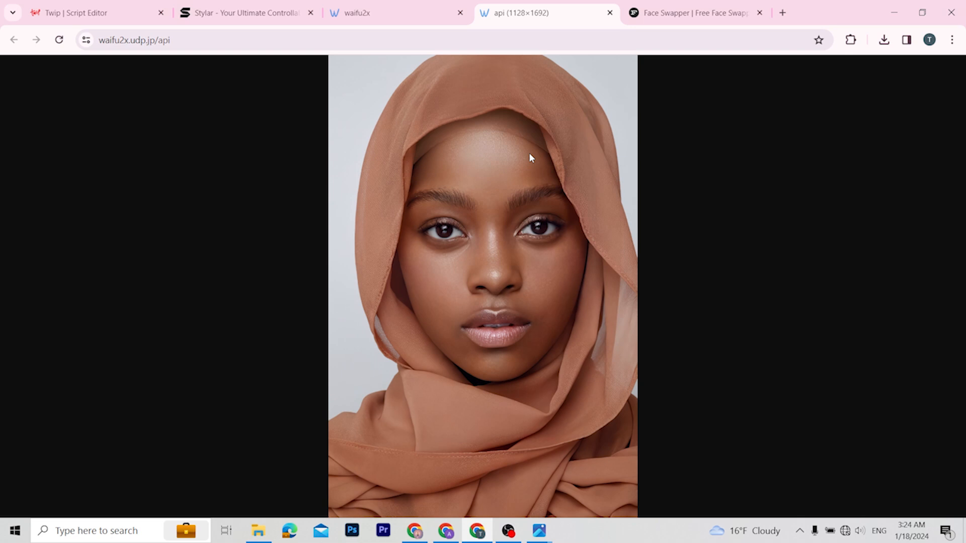
scroll(104, 101, "up", 5)
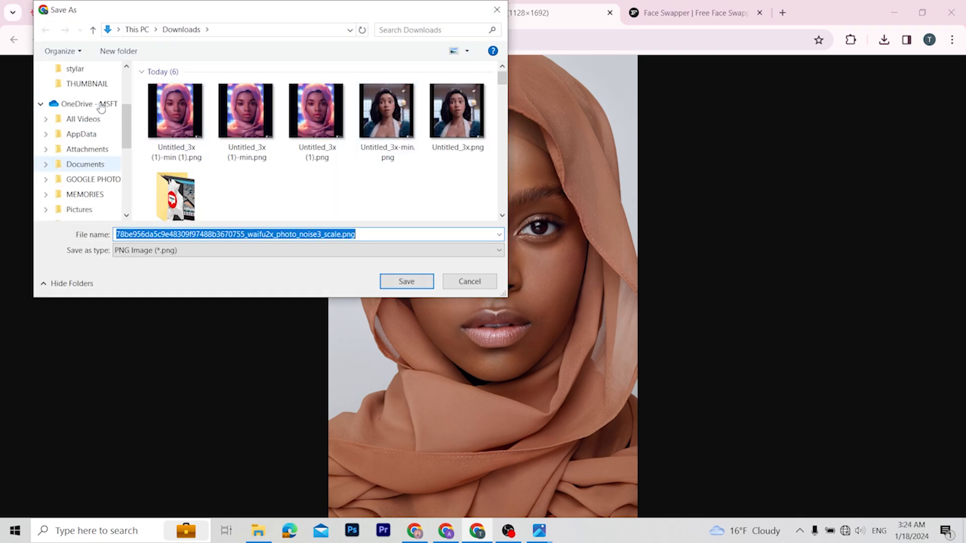
key("Return")
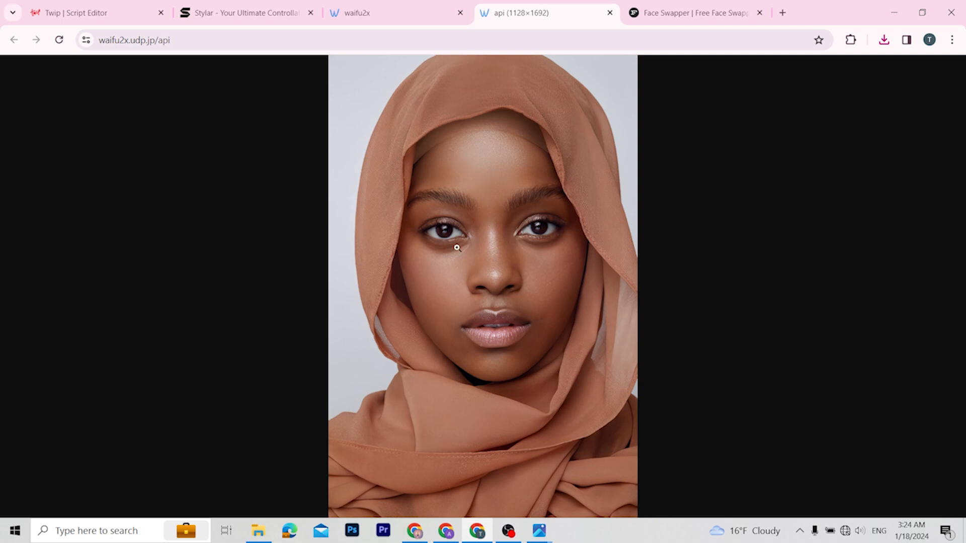
Switch to Faceswapper.ai and load the upscaled waifu2x portrait from the stylar folder as the source face
left_click(241, 12)
left_click(689, 7)
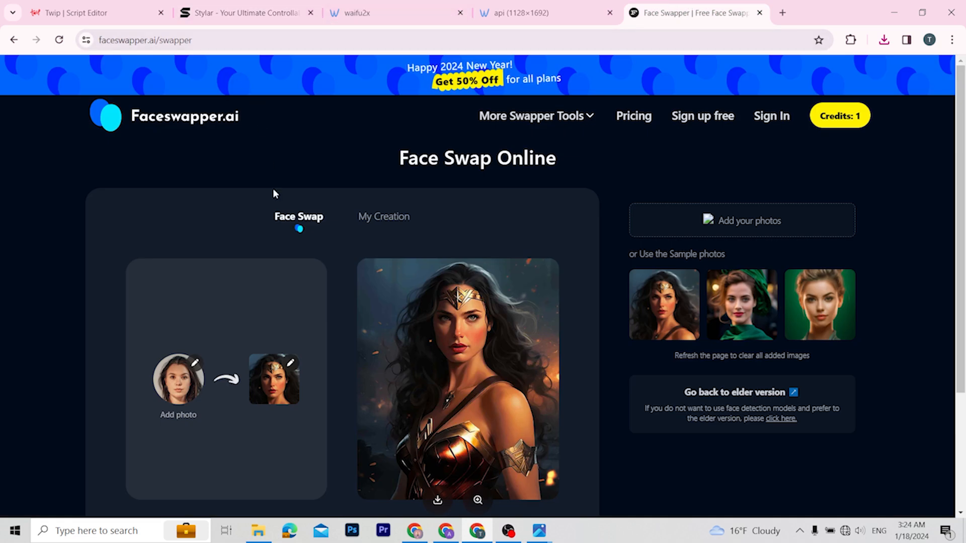
scroll(276, 202, "down", 3)
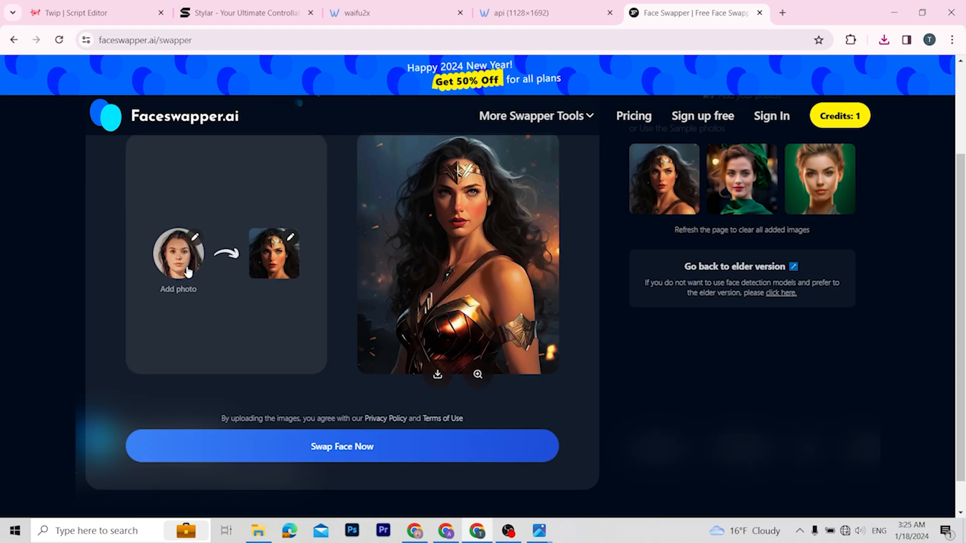
left_click(187, 274)
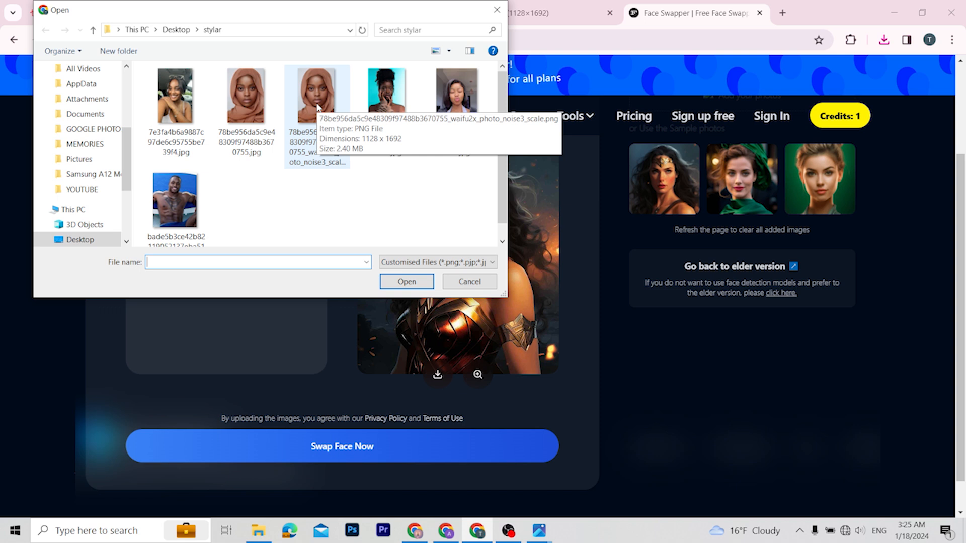
left_click(318, 106)
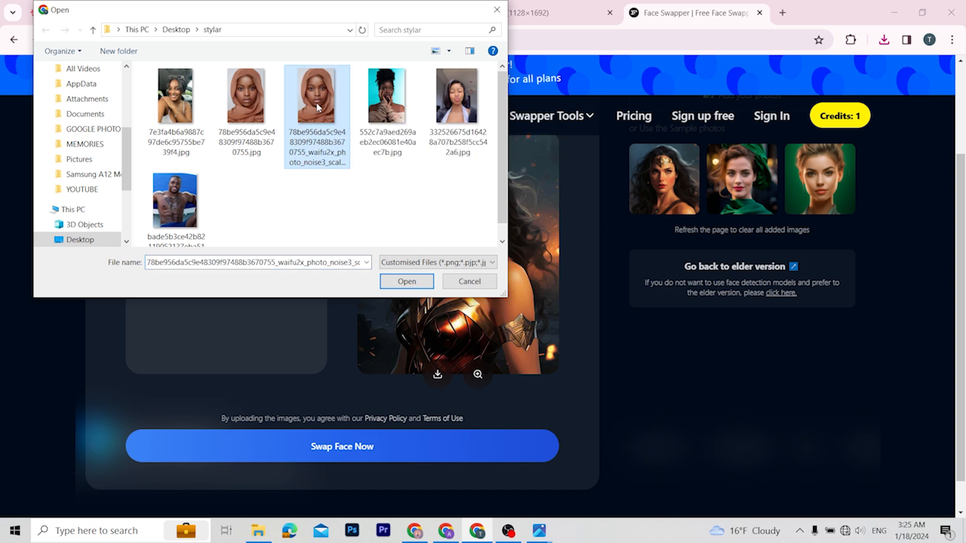
double_click(318, 107)
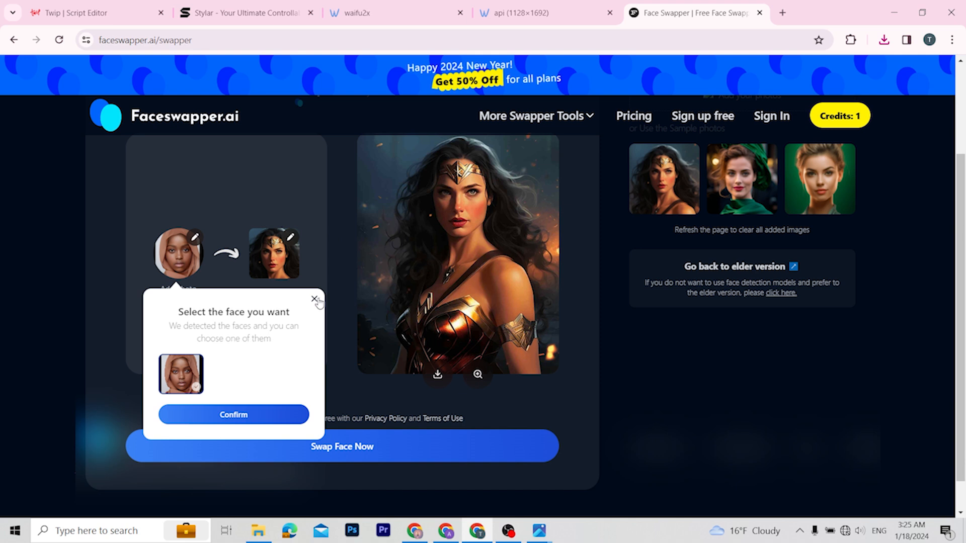
Try to load the exported Stylar image from Downloads as the face swap's target image
left_click(280, 274)
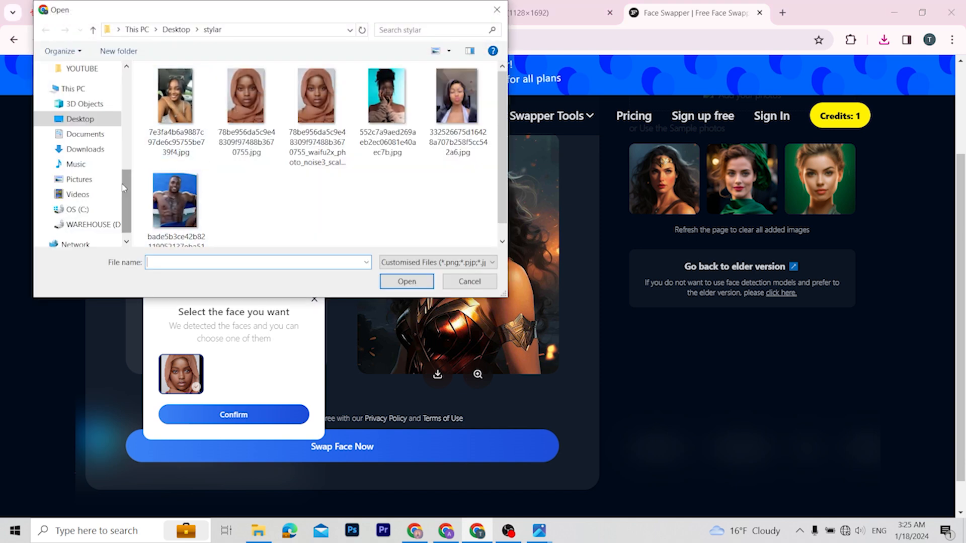
left_click_drag(124, 188, 124, 89)
left_click(85, 109)
left_click(186, 107)
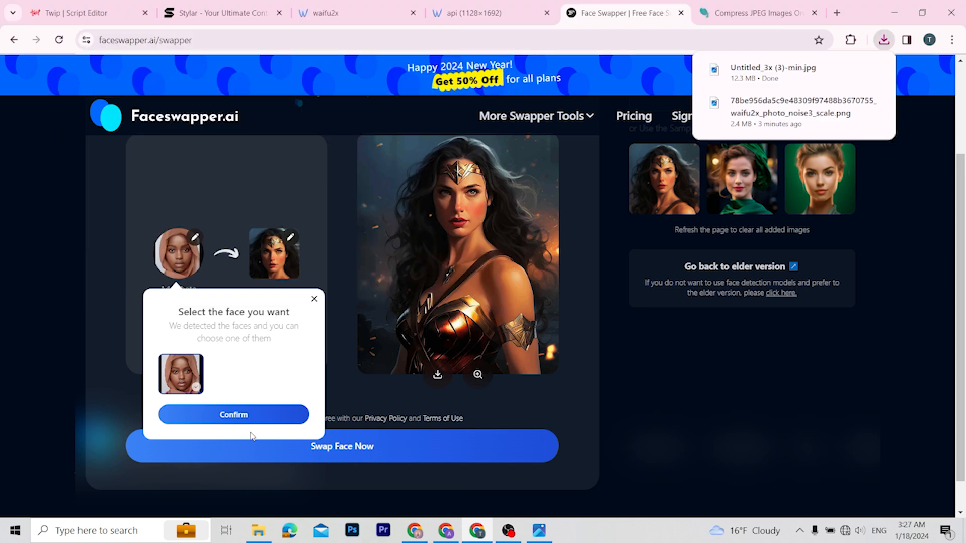
Confirm the detected source face and load Untitled_3x (3)-min.jpg from Downloads as the target image
left_click(233, 413)
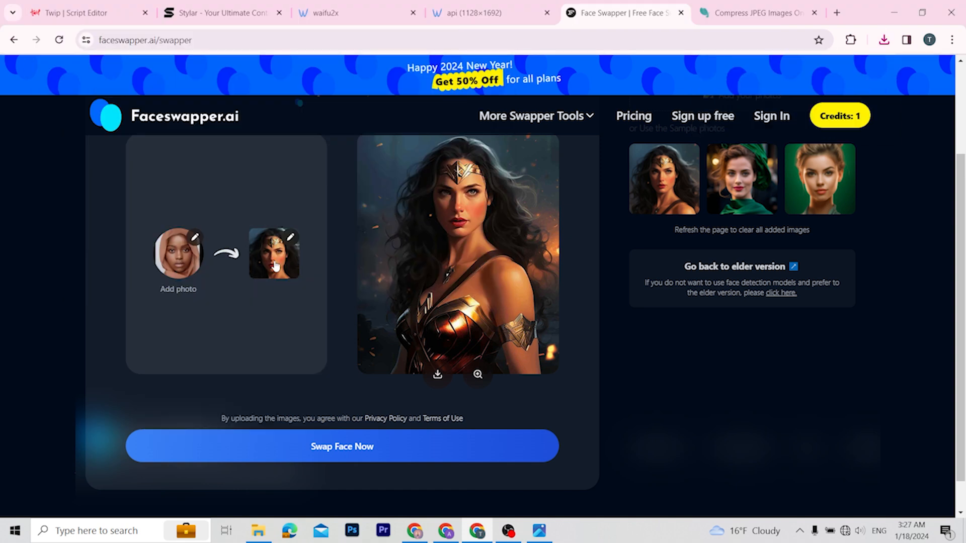
left_click(276, 266)
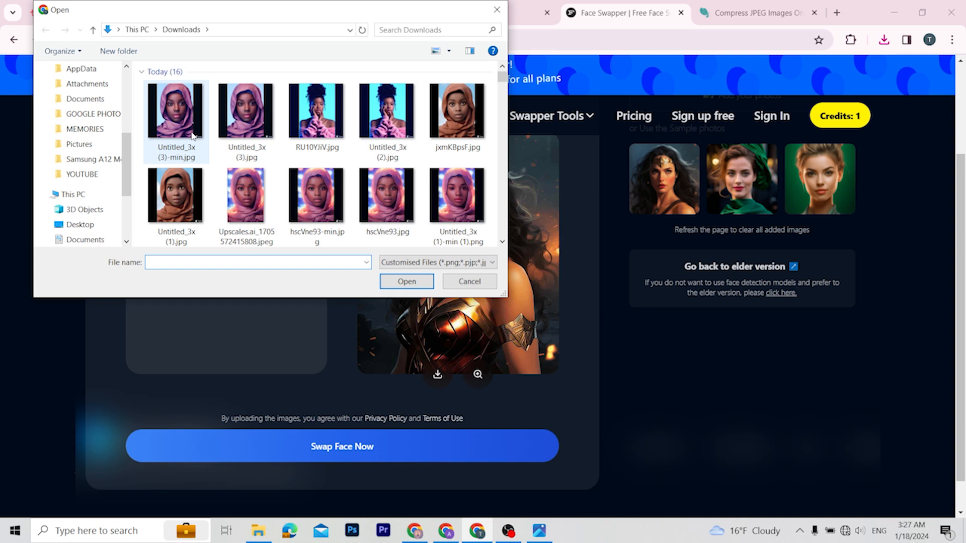
left_click(175, 112)
double_click(175, 112)
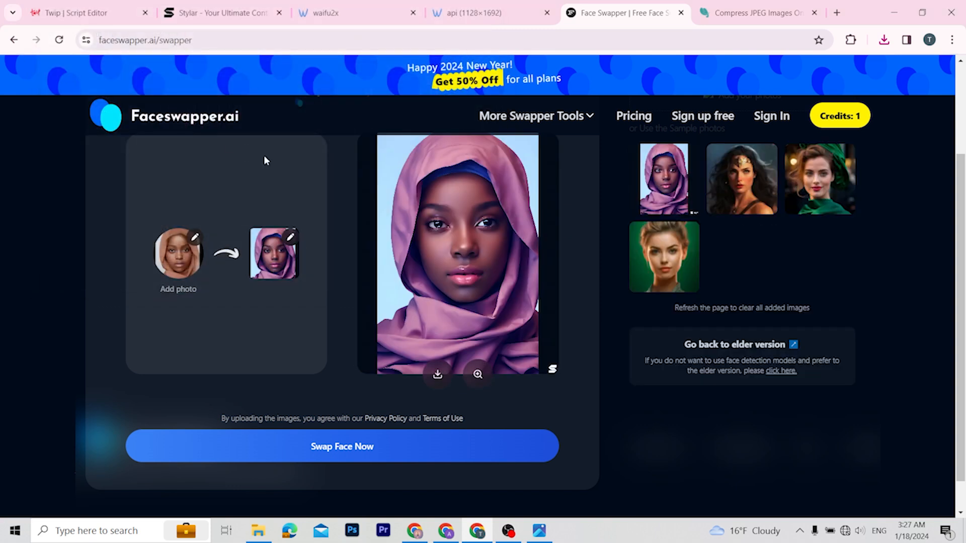
Swap the source face onto the Stylar image and download the result
left_click(383, 458)
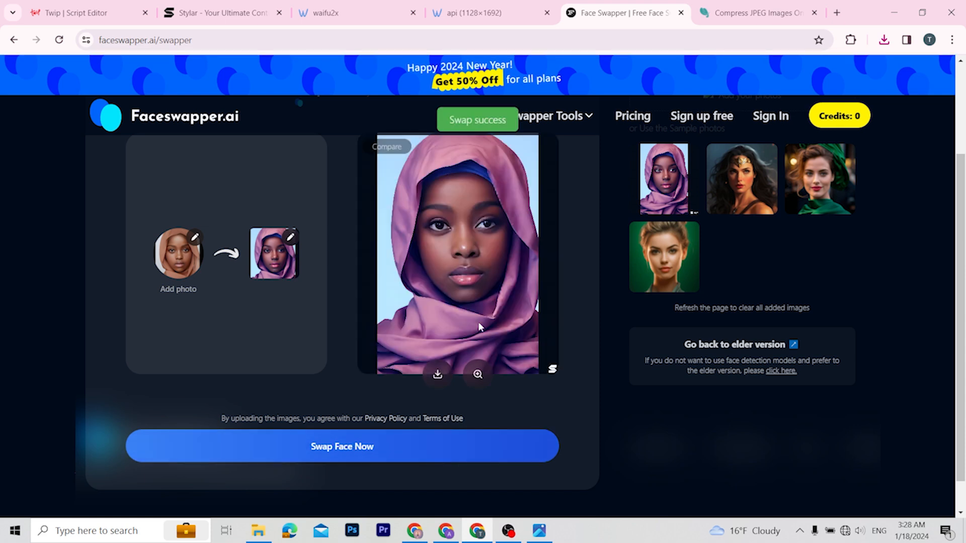
left_click(437, 374)
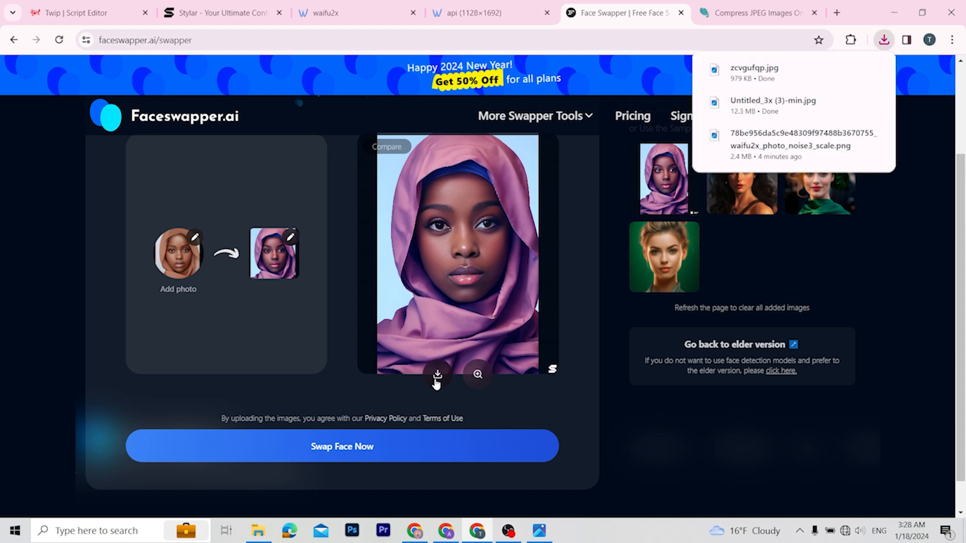
Open zcvgufqp.jpg and compare its face side by side with the Stylar export and the original and upscaled portraits from the stylar folder
left_click(768, 68)
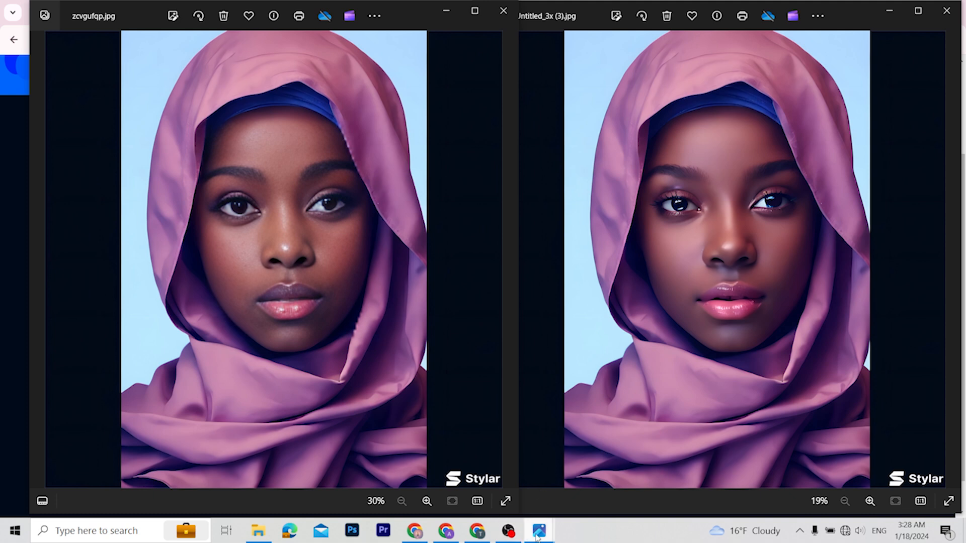
left_click(258, 530)
double_click(223, 132)
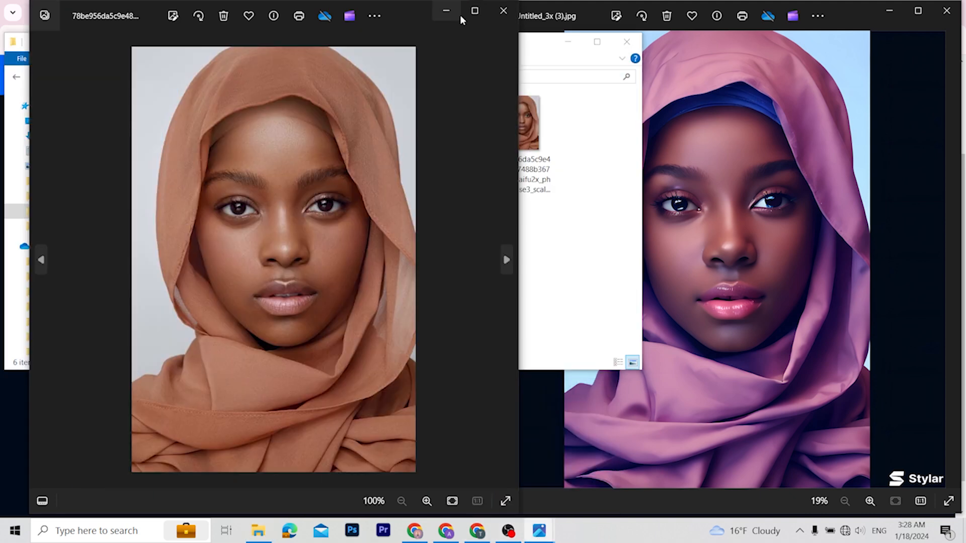
left_click(503, 10)
double_click(517, 122)
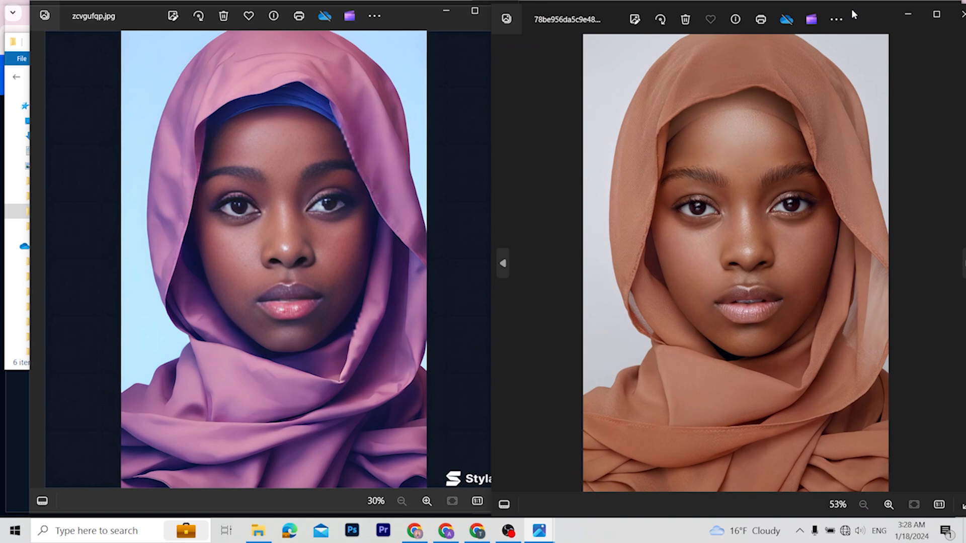
left_click_drag(855, 6, 846, 42)
left_click_drag(432, 24, 372, 24)
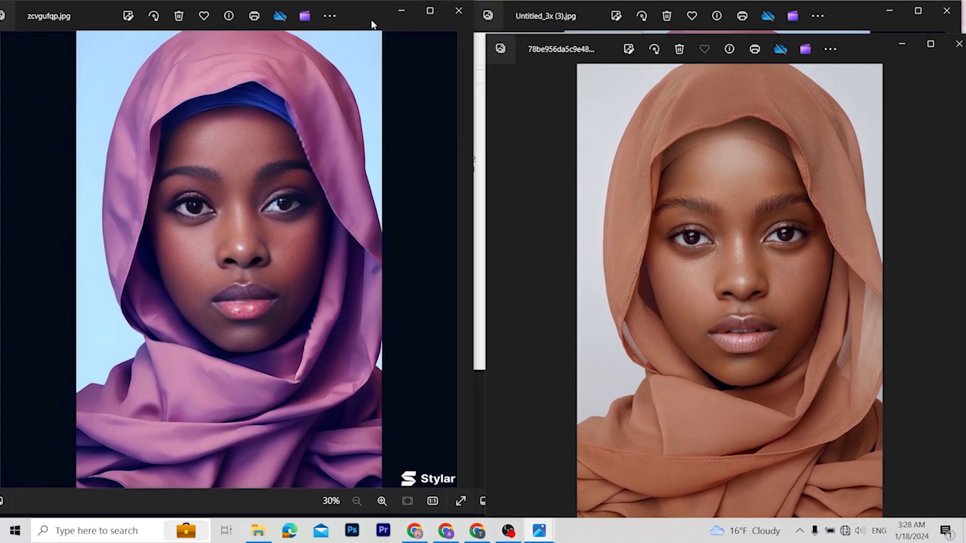
left_click(832, 10)
left_click(946, 10)
left_click_drag(865, 46, 857, 15)
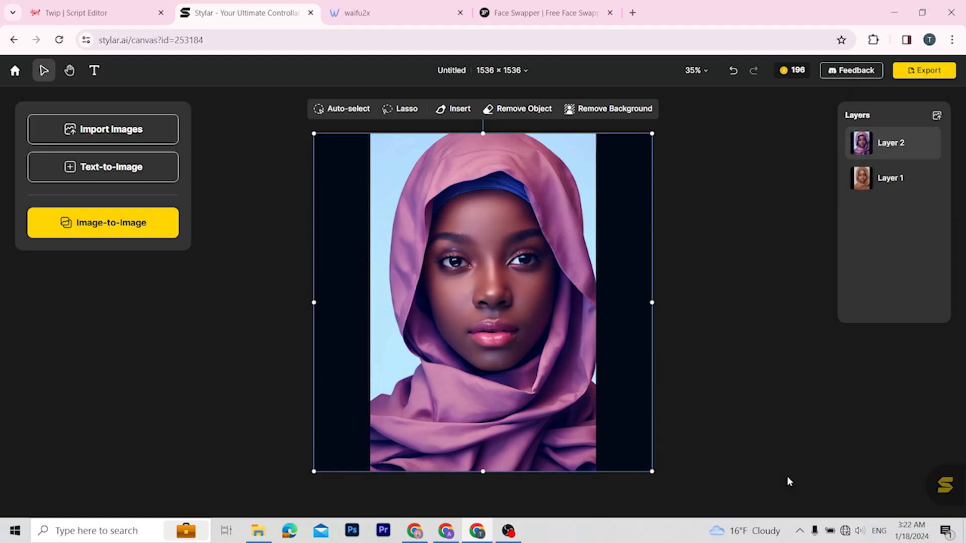
Open the exported Untitled_3x (3).jpg and the stylar folder to compare the export with the original portrait
left_click(774, 74)
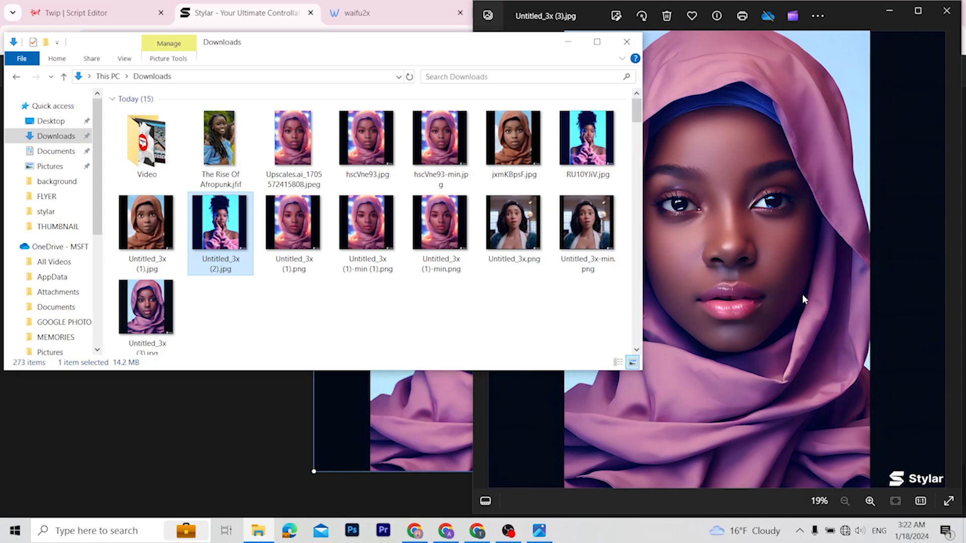
left_click(40, 207)
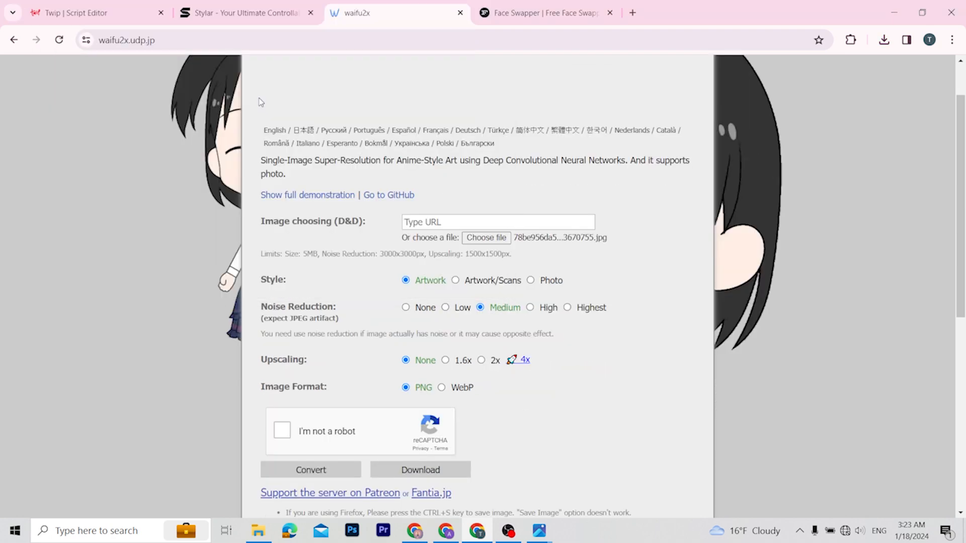
Convert the portrait in waifu2x with Photo style, Highest noise reduction and 2x upscaling, completing the robot check, and examine the result up close
left_click(530, 280)
left_click(566, 308)
left_click(488, 360)
scroll(508, 393, "down", 3)
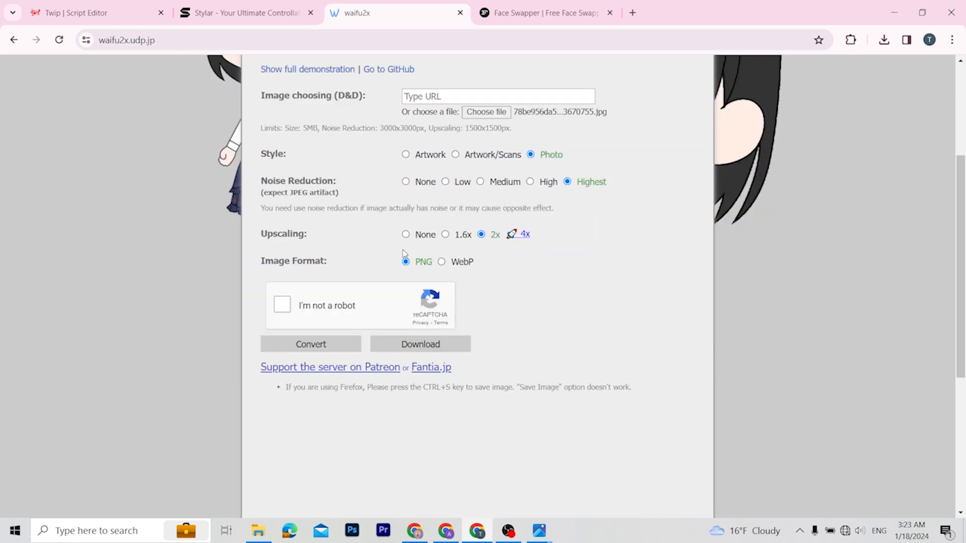
left_click(308, 311)
left_click(323, 344)
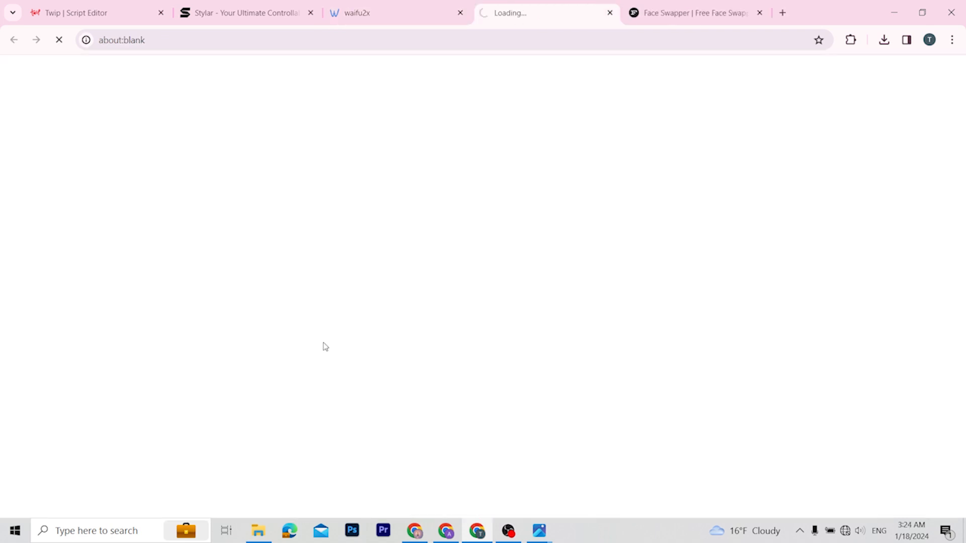
left_click(505, 189)
left_click(505, 189)
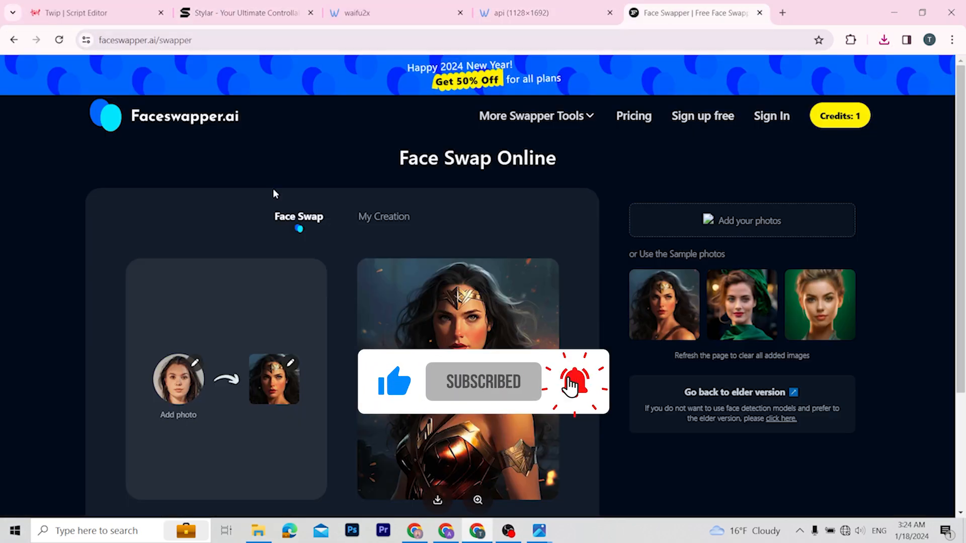
Load the upscaled portrait from the stylar folder as the source face in Faceswapper.ai
scroll(272, 192, "down", 3)
left_click(229, 242)
double_click(317, 107)
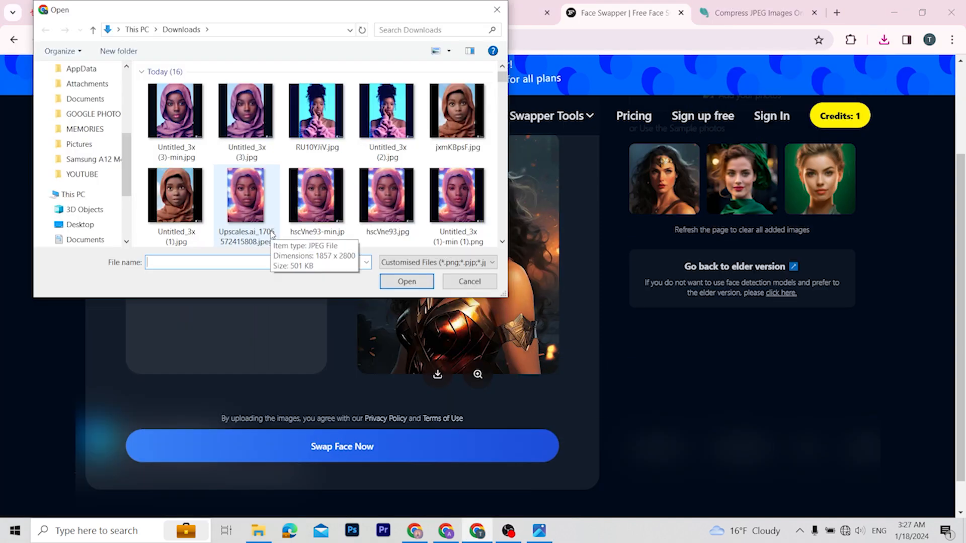
Set Untitled_3x (3)-min.jpg from Downloads as the target image and run the face swap
left_click(175, 201)
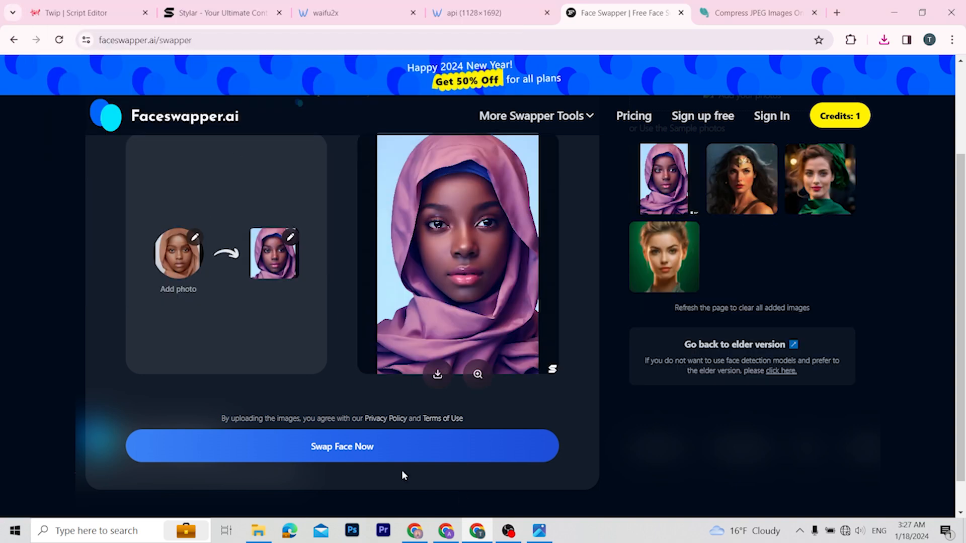
left_click(461, 460)
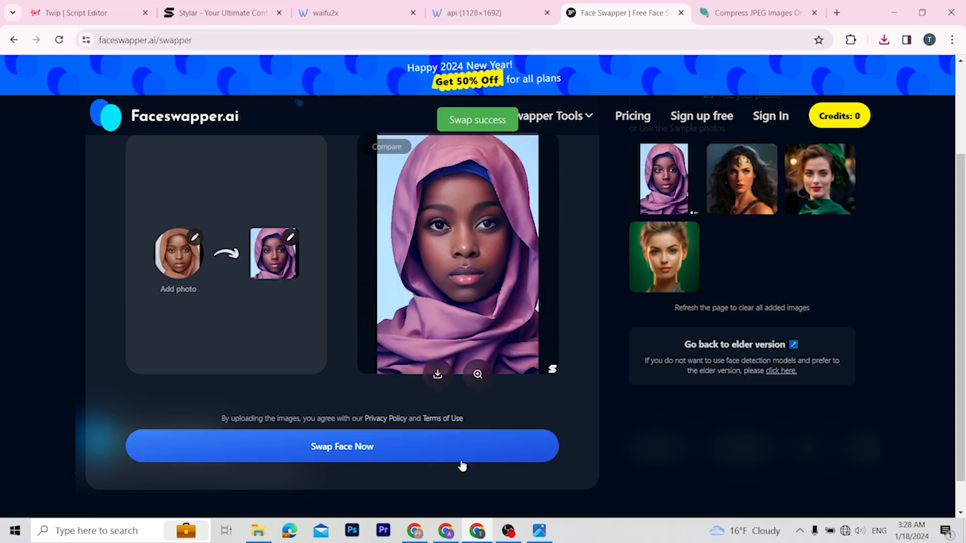